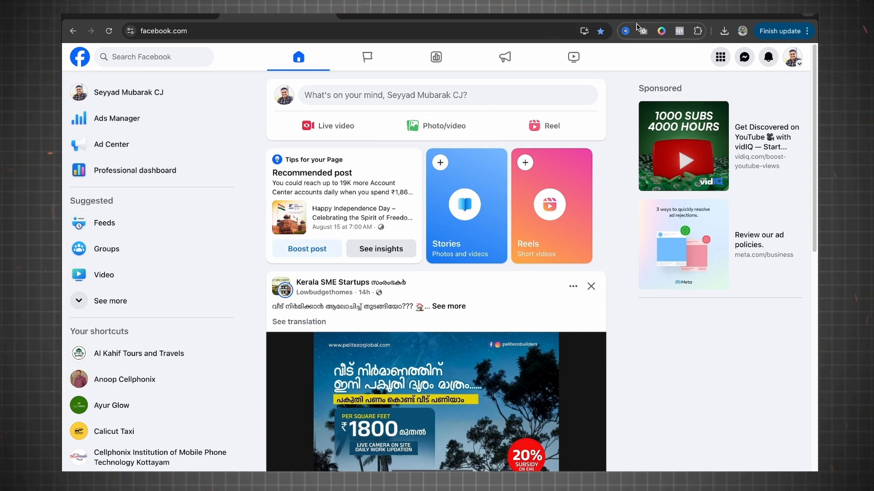
Step: View the Page's own profile and return to the Facebook home feed
{"action": "left_click", "coordinate": [792, 58]}
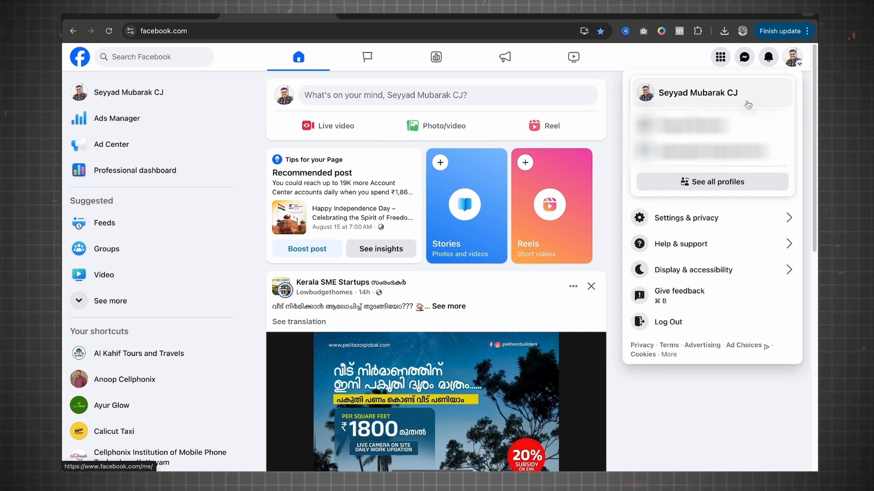
{"action": "left_click", "coordinate": [710, 92]}
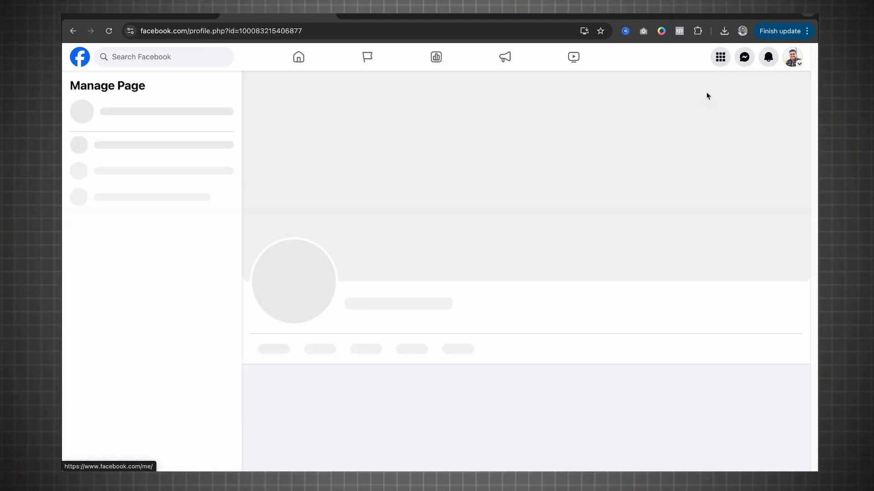
{"action": "left_click", "coordinate": [82, 66]}
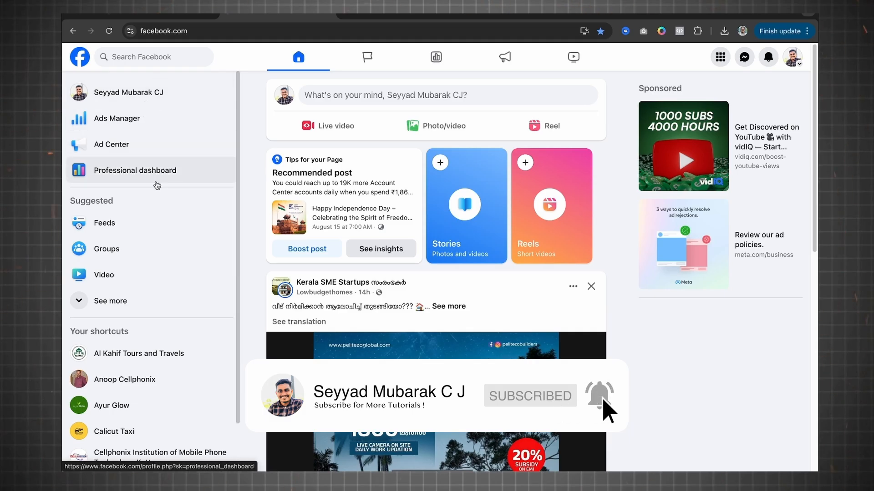
Step: Open Meta Business Suite through the Page's Professional dashboard
{"action": "left_click", "coordinate": [156, 184]}
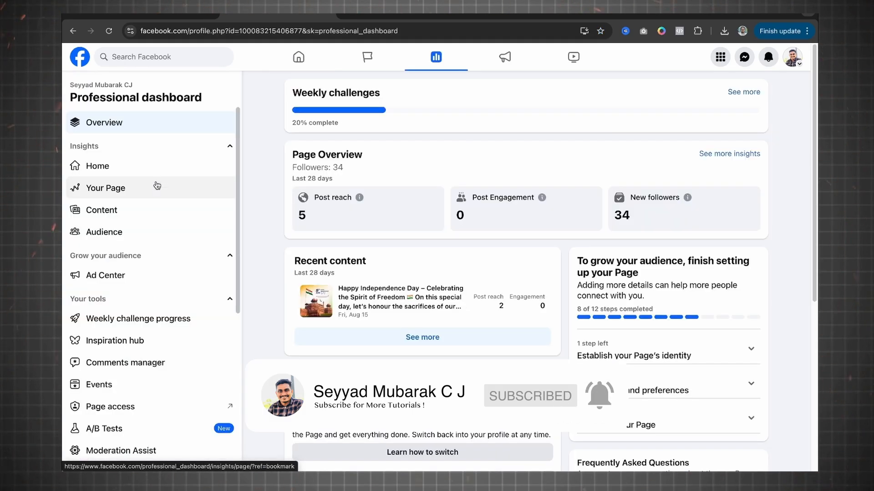
{"action": "scroll", "coordinate": [159, 287], "scroll_direction": "down", "scroll_amount": 1}
{"action": "scroll", "coordinate": [158, 288], "scroll_direction": "down", "scroll_amount": 5}
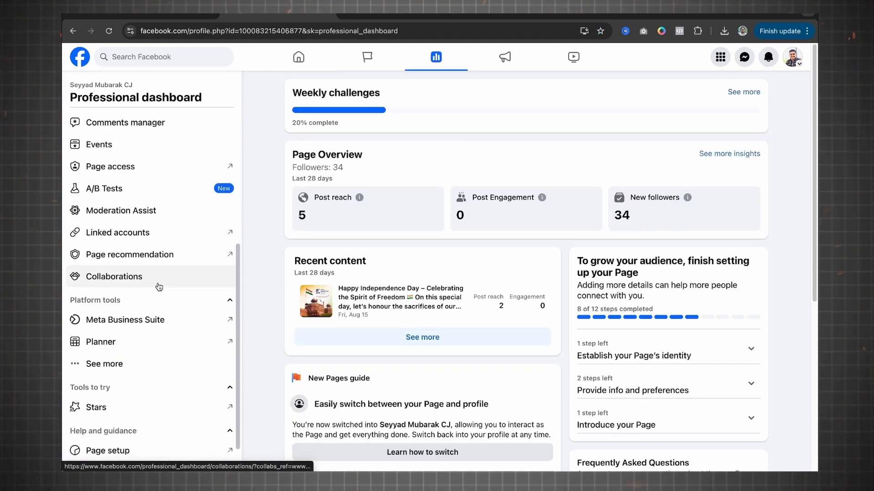
{"action": "left_click", "coordinate": [160, 299]}
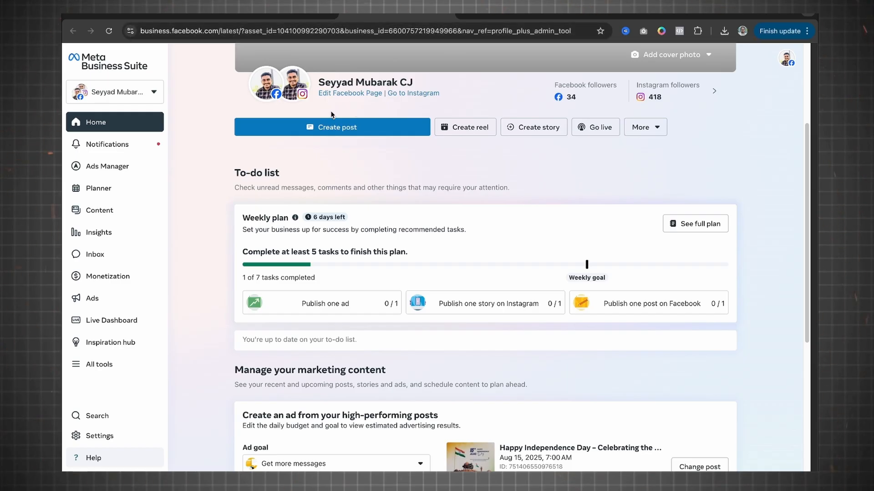
Step: Look over the Business Suite home page and the additional content creation options beside Go live
{"action": "scroll", "coordinate": [330, 111], "scroll_direction": "up", "scroll_amount": 3}
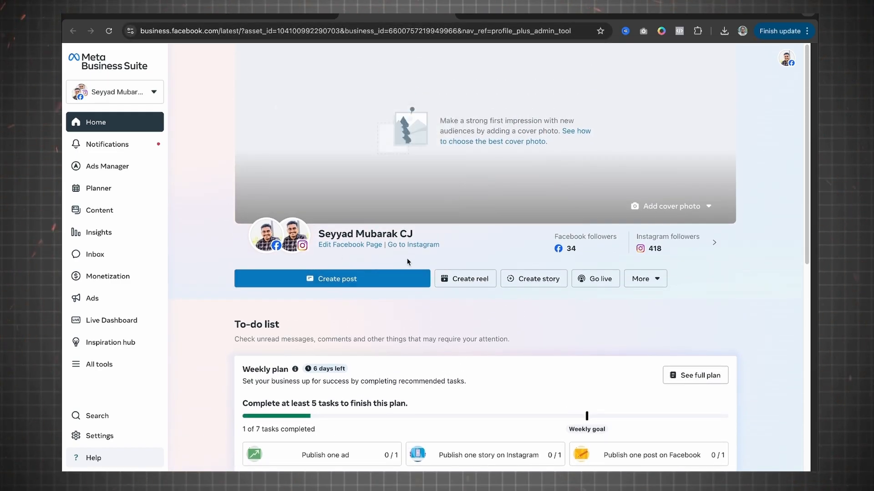
{"action": "mouse_move", "coordinate": [292, 244]}
{"action": "scroll", "coordinate": [395, 265], "scroll_direction": "down", "scroll_amount": 1}
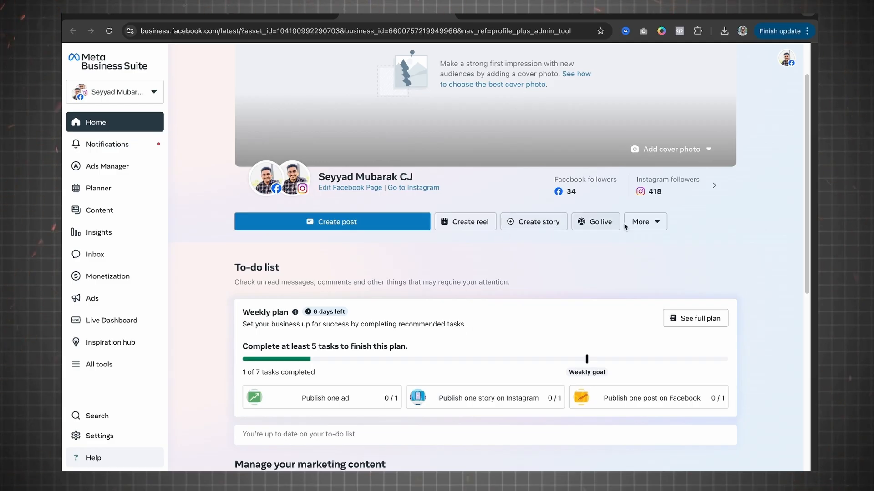
{"action": "left_click", "coordinate": [653, 226]}
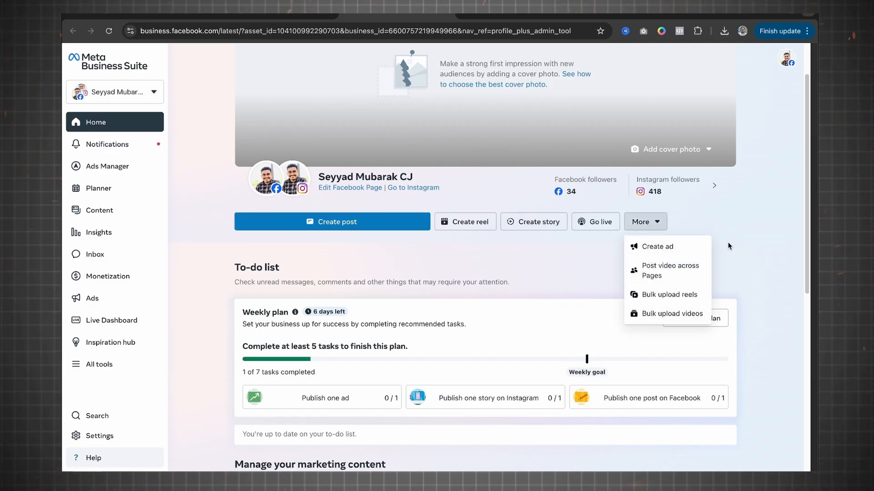
{"action": "left_click", "coordinate": [728, 242]}
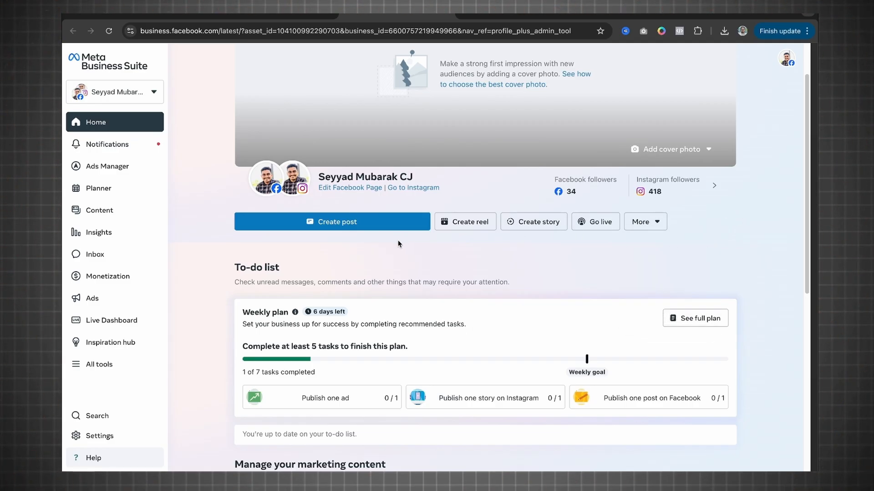
Step: Start a new post and review the accounts and groups it can be published to, keeping the current selection
{"action": "left_click", "coordinate": [352, 223]}
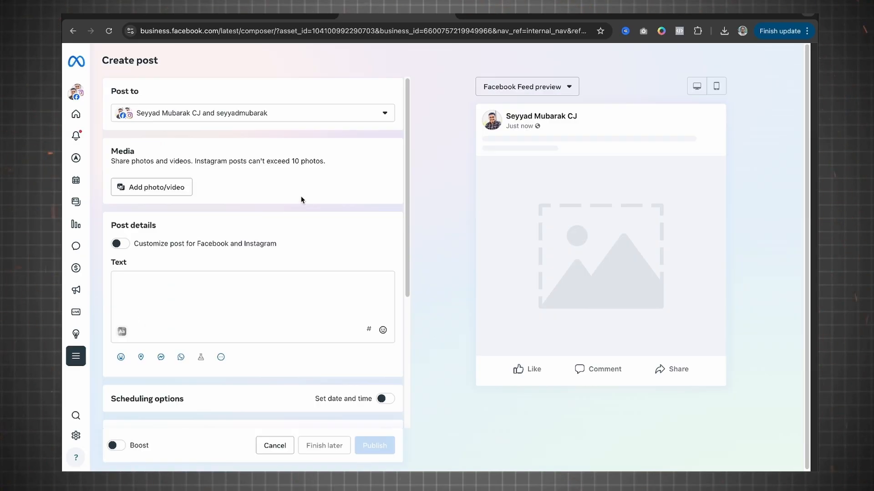
{"action": "left_click", "coordinate": [303, 117]}
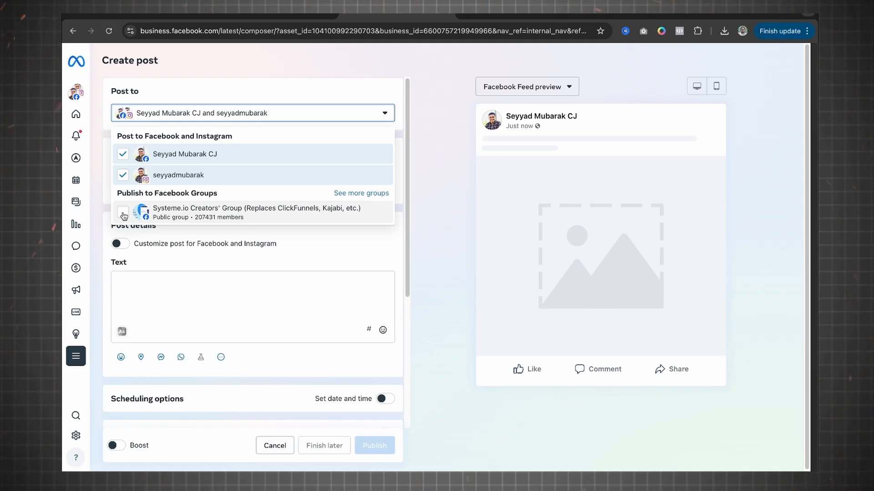
{"action": "left_click", "coordinate": [243, 291]}
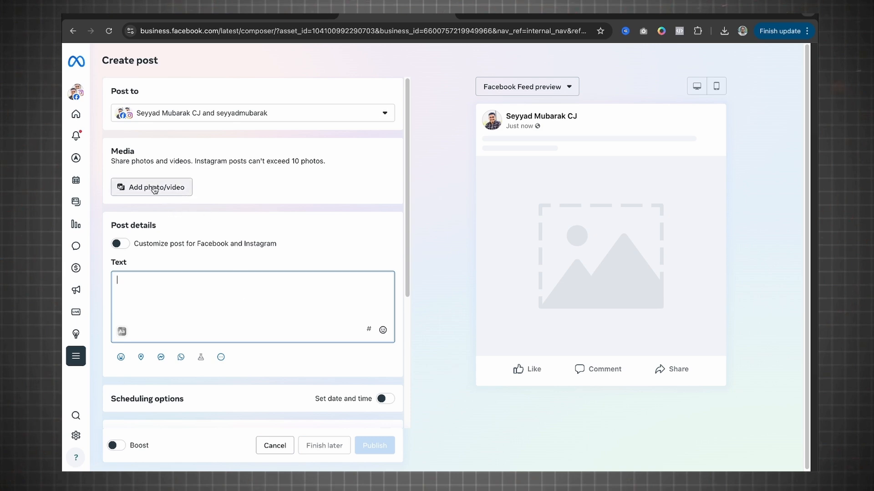
Step: Add the image "Untitled design (42).png" from Downloads to the post's media
{"action": "left_click", "coordinate": [138, 188]}
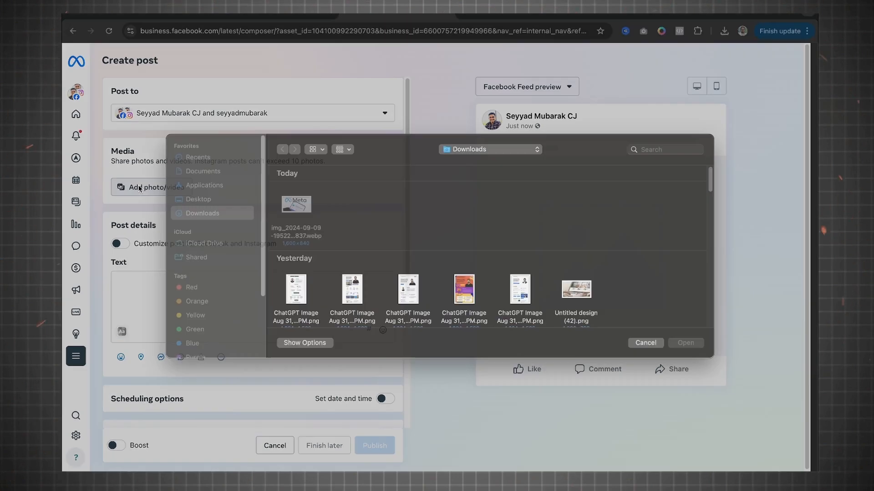
{"action": "scroll", "coordinate": [530, 284], "scroll_direction": "down", "scroll_amount": 1}
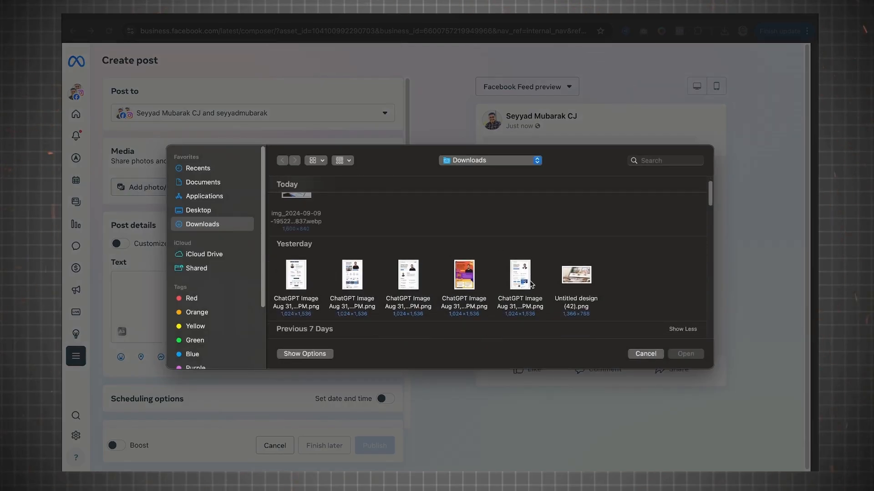
{"action": "left_click", "coordinate": [575, 275]}
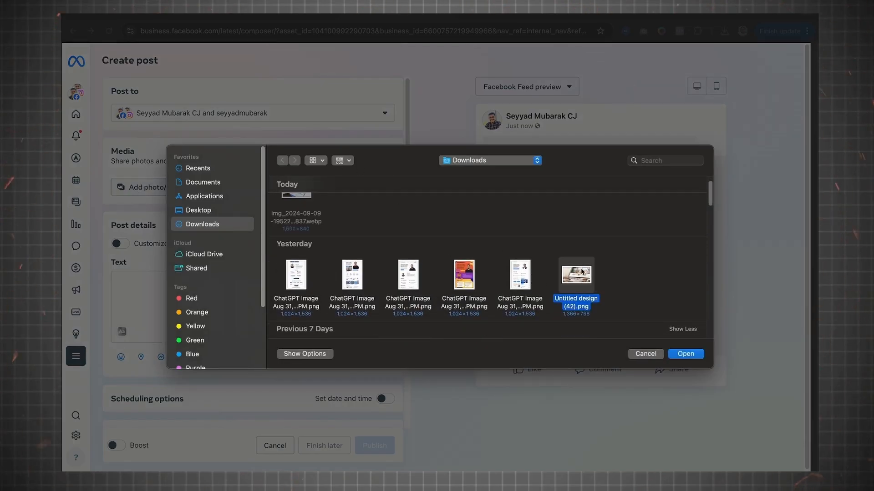
{"action": "left_click", "coordinate": [681, 353]}
Step: Enable separate post customization for Facebook and Instagram, and compare the text options and previews of both platforms
{"action": "left_click", "coordinate": [219, 312]}
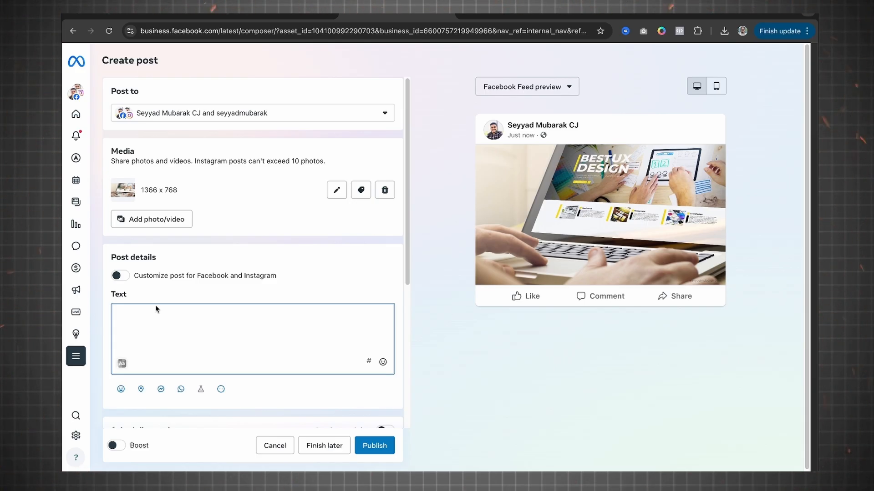
{"action": "left_click", "coordinate": [128, 277]}
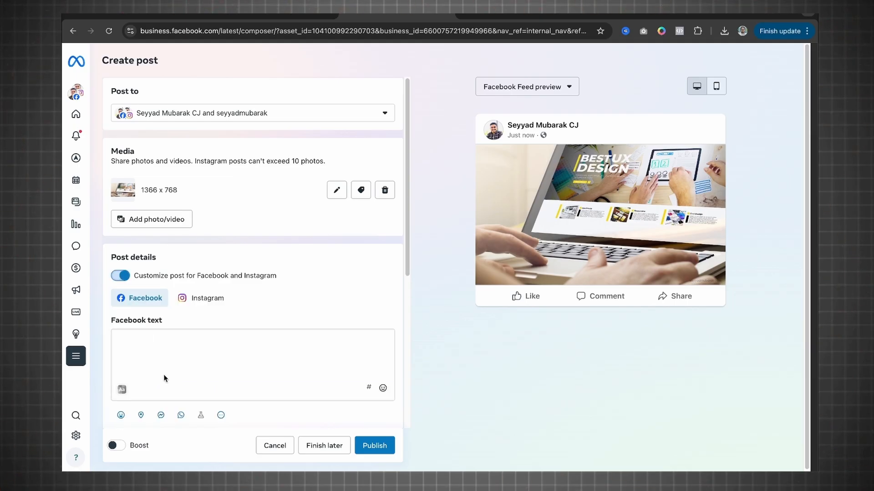
{"action": "left_click", "coordinate": [153, 333]}
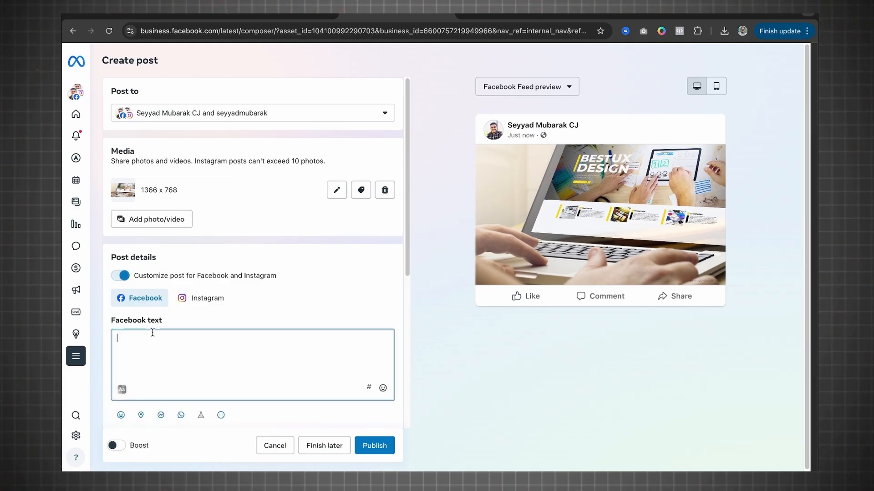
{"action": "left_click", "coordinate": [202, 299]}
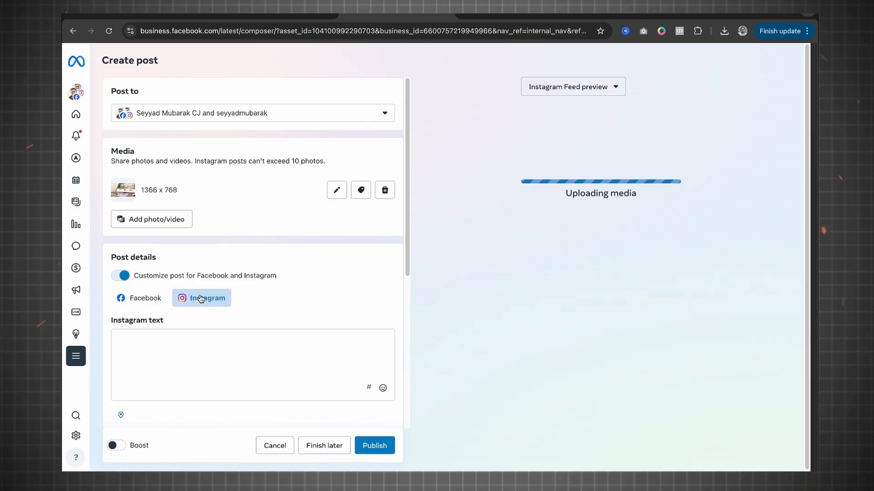
{"action": "left_click", "coordinate": [160, 350]}
{"action": "left_click", "coordinate": [140, 307]}
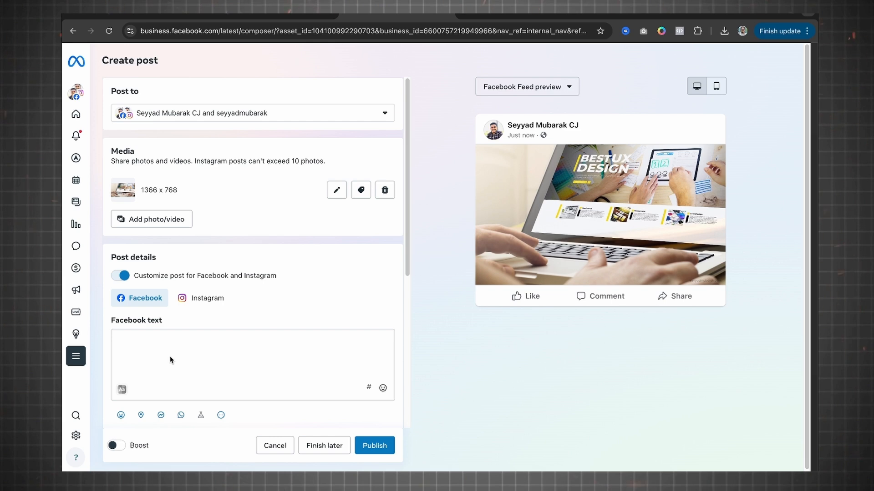
{"action": "left_click", "coordinate": [210, 301]}
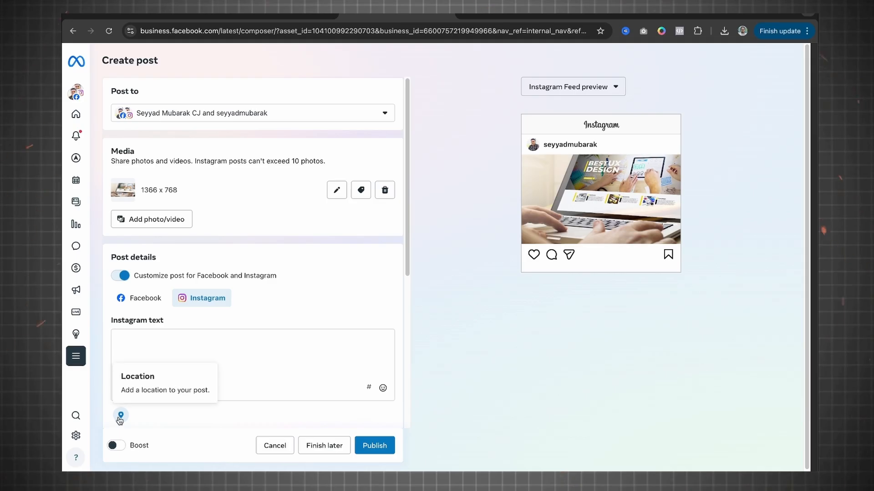
{"action": "left_click", "coordinate": [141, 299]}
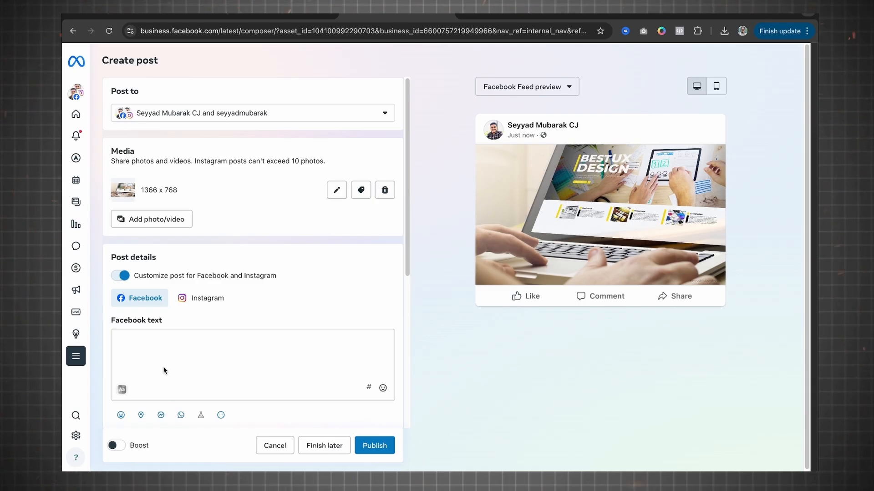
{"action": "left_click", "coordinate": [212, 300]}
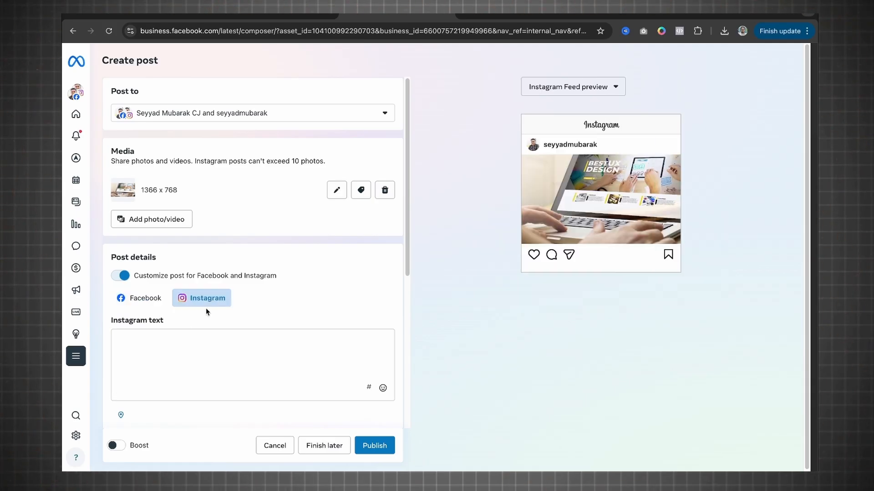
{"action": "left_click", "coordinate": [145, 299]}
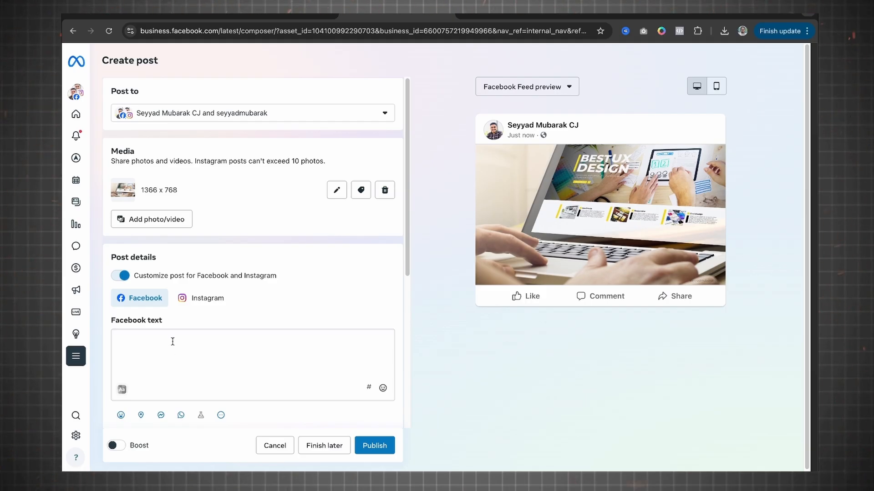
Step: Turn off the separate Facebook and Instagram customization and return to the shared post text
{"action": "scroll", "coordinate": [253, 256], "scroll_direction": "down", "scroll_amount": 2}
{"action": "scroll", "coordinate": [254, 256], "scroll_direction": "up", "scroll_amount": 2}
{"action": "scroll", "coordinate": [187, 341], "scroll_direction": "down", "scroll_amount": 2}
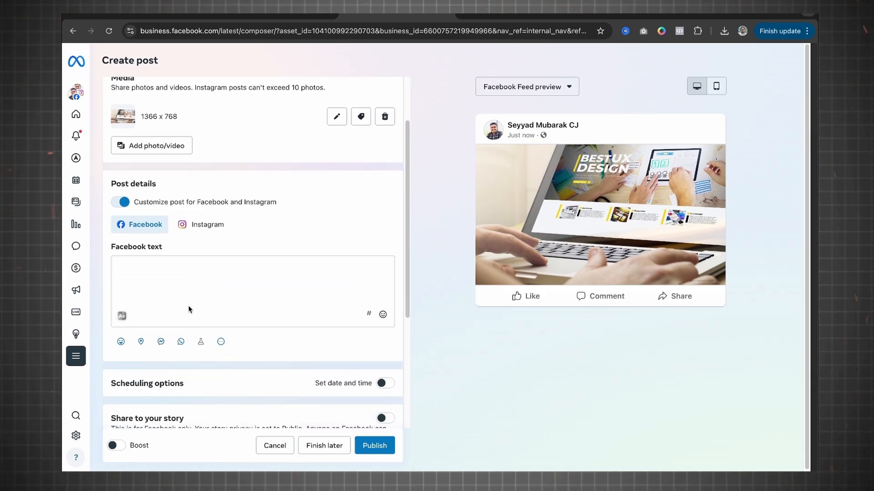
{"action": "left_click", "coordinate": [120, 203]}
{"action": "left_click", "coordinate": [130, 239]}
Step: Enable a set date and time for the post in the scheduling options
{"action": "scroll", "coordinate": [150, 320], "scroll_direction": "down", "scroll_amount": 1}
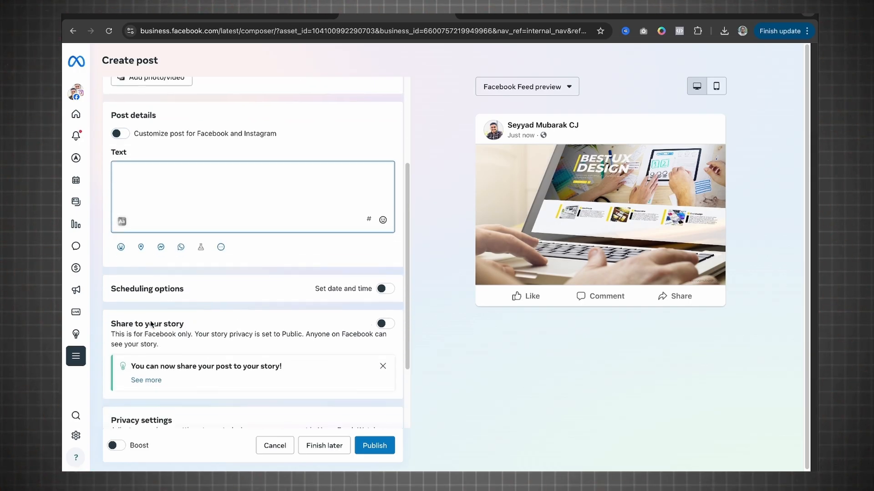
{"action": "scroll", "coordinate": [150, 320], "scroll_direction": "down", "scroll_amount": 1}
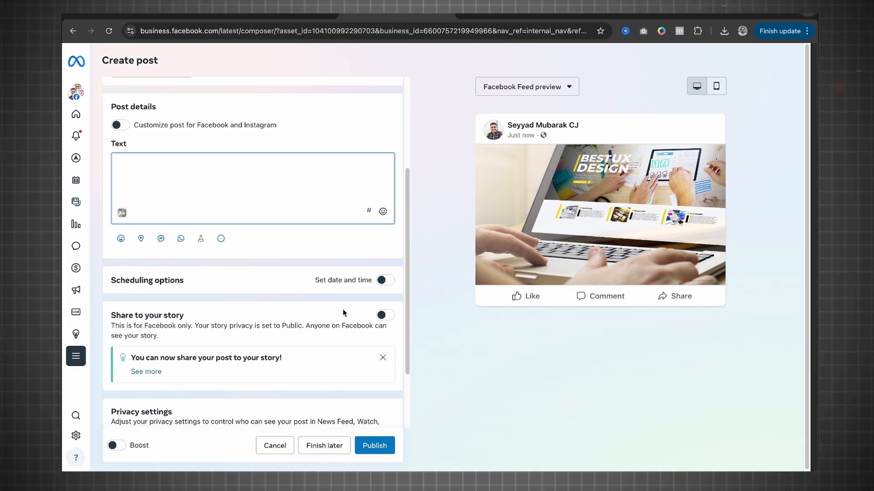
{"action": "left_click", "coordinate": [384, 281]}
{"action": "scroll", "coordinate": [384, 282], "scroll_direction": "down", "scroll_amount": 2}
Step: Check the Facebook schedule date and the suggested active times for both platforms, leaving the schedule as it is
{"action": "left_click", "coordinate": [182, 198]}
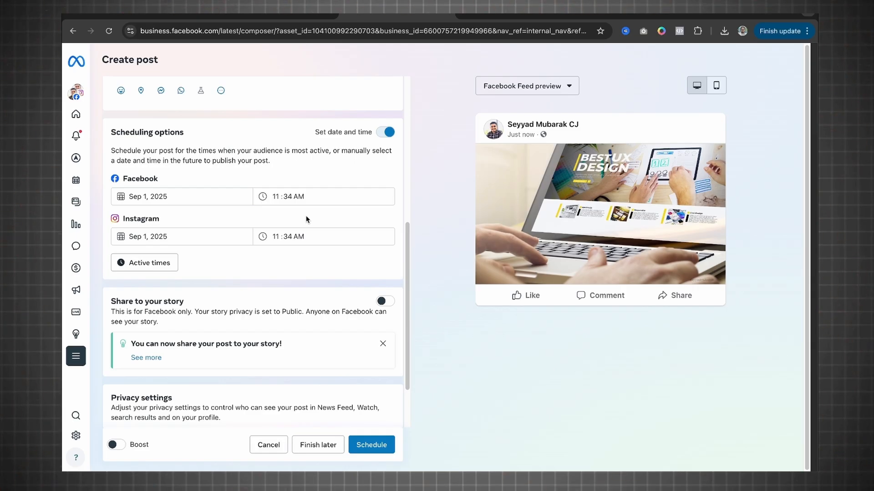
{"action": "left_click", "coordinate": [154, 266]}
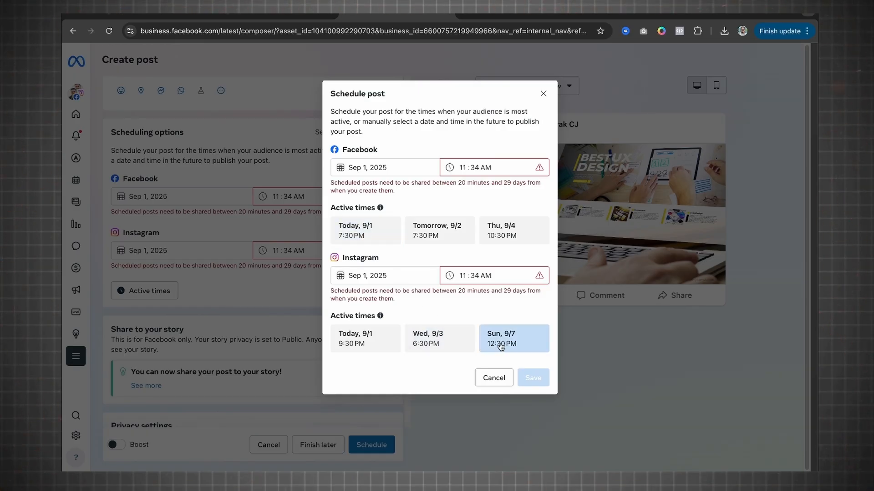
{"action": "left_click", "coordinate": [495, 377]}
Step: Enable sharing the post to the Facebook story and review the privacy settings
{"action": "scroll", "coordinate": [298, 326], "scroll_direction": "down", "scroll_amount": 2}
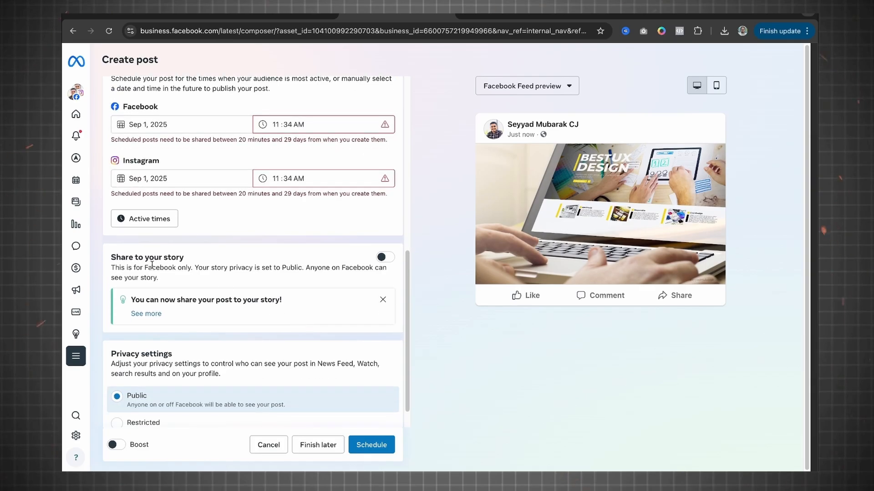
{"action": "left_click", "coordinate": [386, 258]}
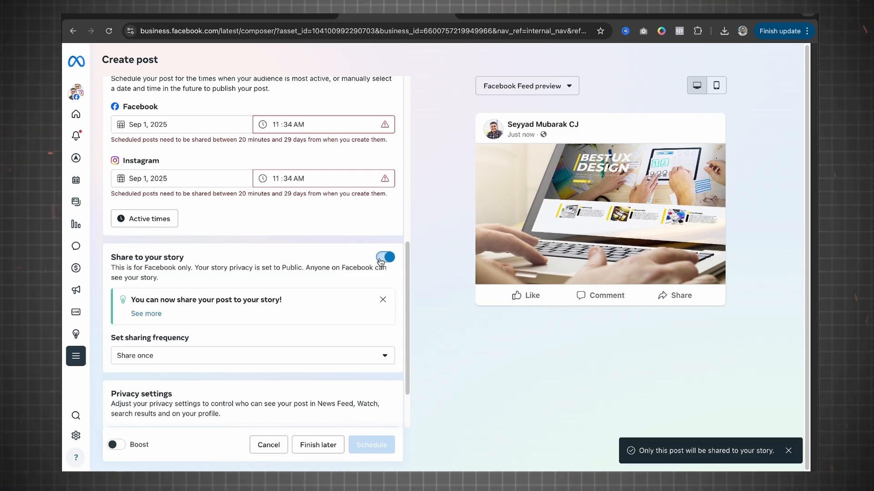
{"action": "scroll", "coordinate": [348, 226], "scroll_direction": "down", "scroll_amount": 2}
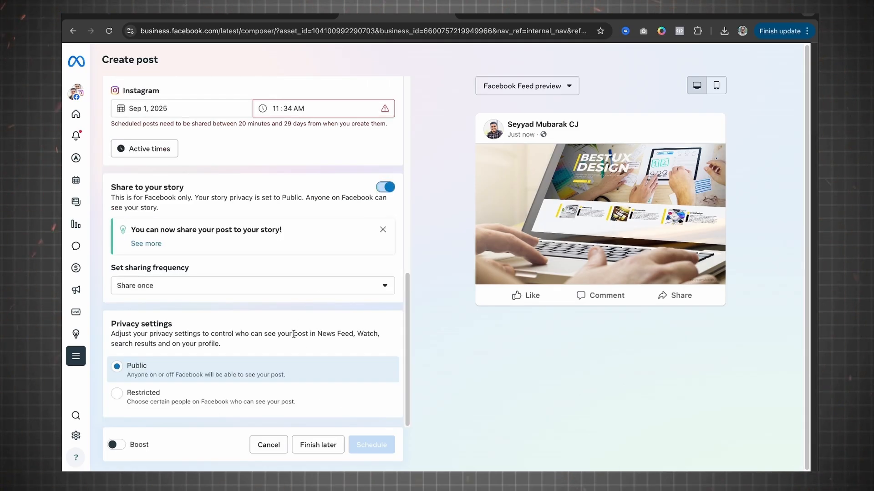
Step: Set the scheduled date to September 10, 2025 for Facebook and September 5, 2025 for Instagram
{"action": "mouse_move", "coordinate": [362, 448]}
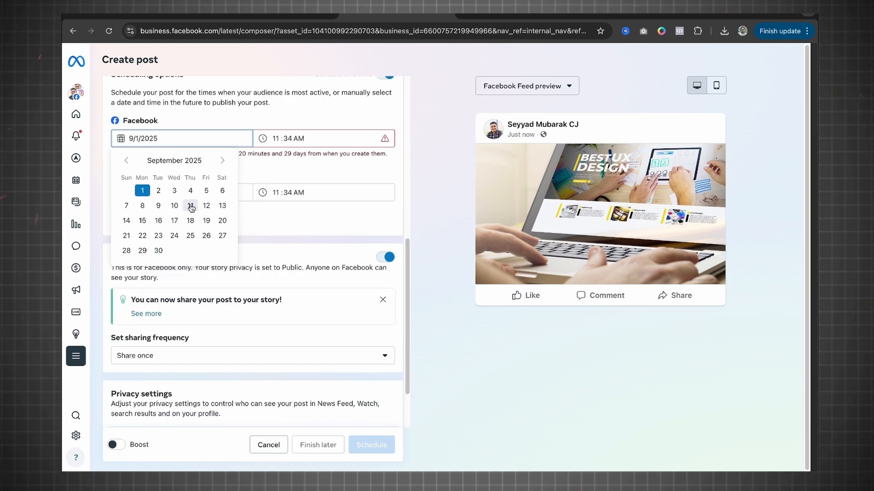
{"action": "left_click", "coordinate": [177, 207]}
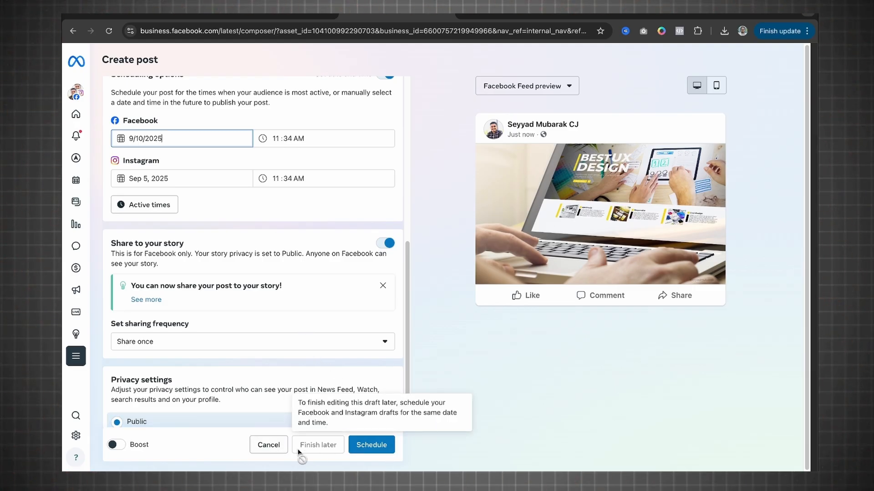
Step: Turn off the set date and time in the post's scheduling options
{"action": "scroll", "coordinate": [360, 261], "scroll_direction": "up", "scroll_amount": 3}
{"action": "left_click", "coordinate": [386, 183]}
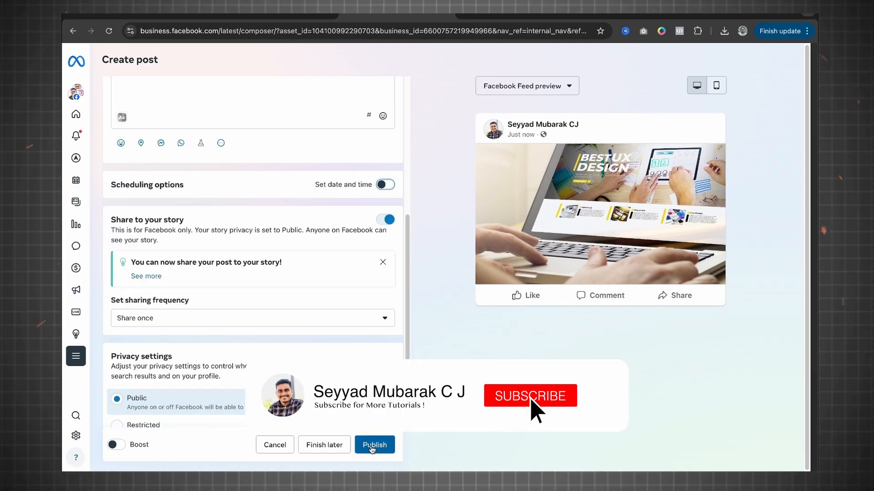
{"action": "scroll", "coordinate": [377, 331], "scroll_direction": "down", "scroll_amount": 1}
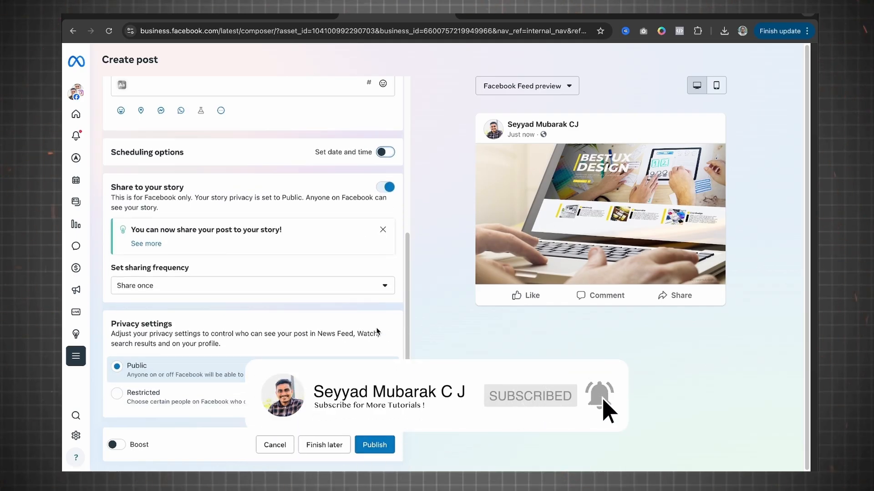
Step: Preview the post in the Facebook feed for mobile and desktop, and in the Instagram feed
{"action": "scroll", "coordinate": [378, 331], "scroll_direction": "up", "scroll_amount": 6}
{"action": "left_click", "coordinate": [714, 85]}
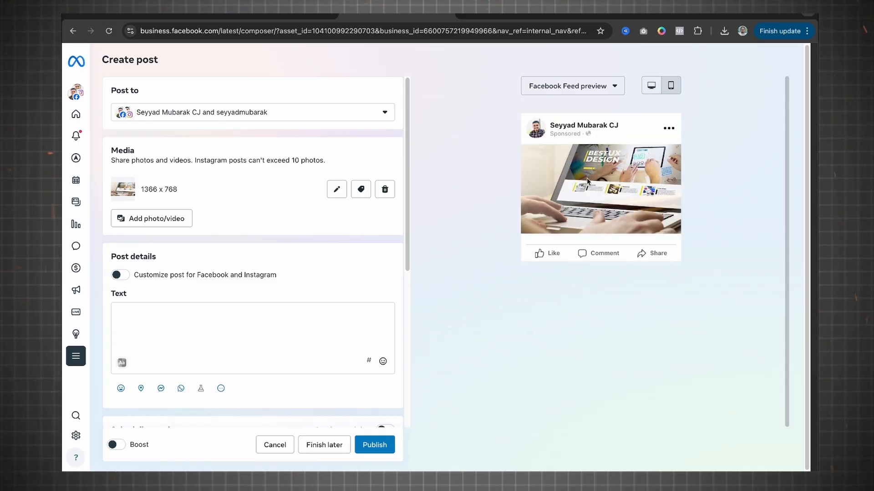
{"action": "left_click", "coordinate": [652, 85]}
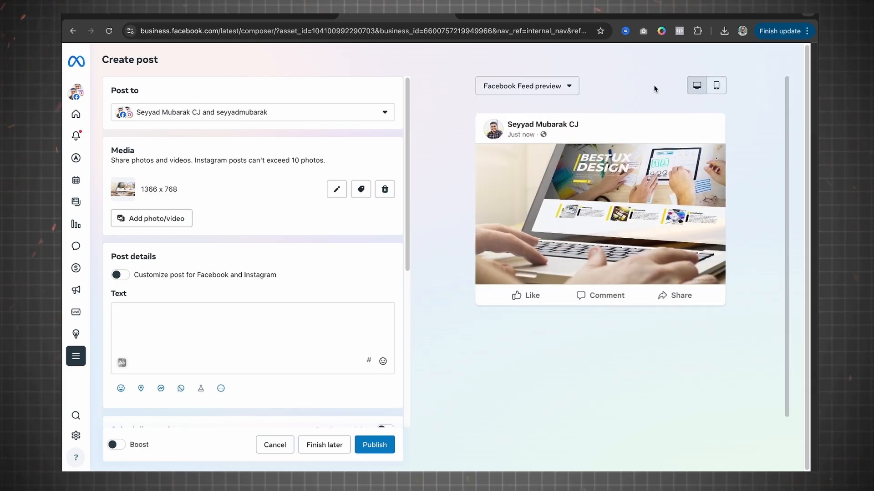
{"action": "left_click", "coordinate": [550, 85]}
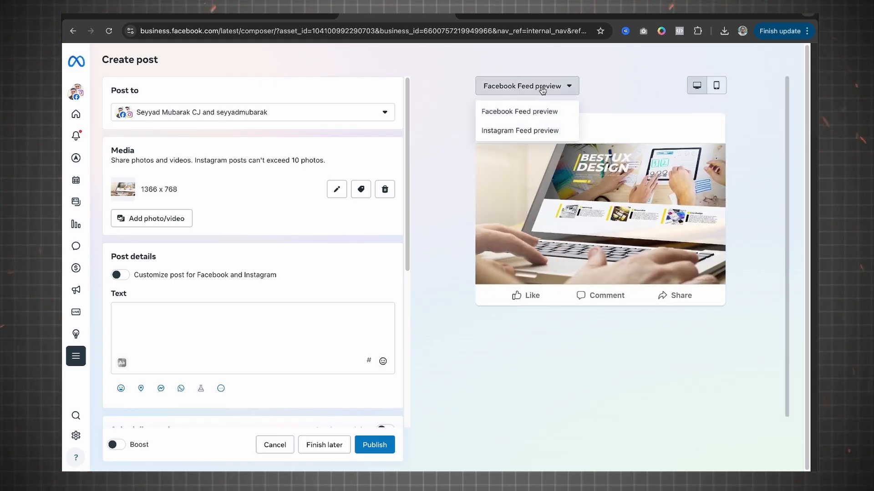
{"action": "left_click", "coordinate": [510, 132]}
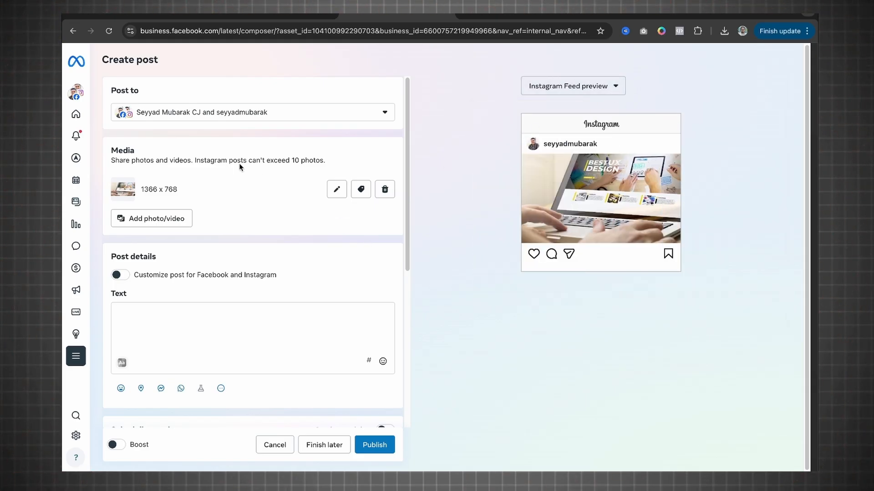
Step: Leave the post composer for the home page, discarding the unsaved post
{"action": "mouse_move", "coordinate": [80, 115]}
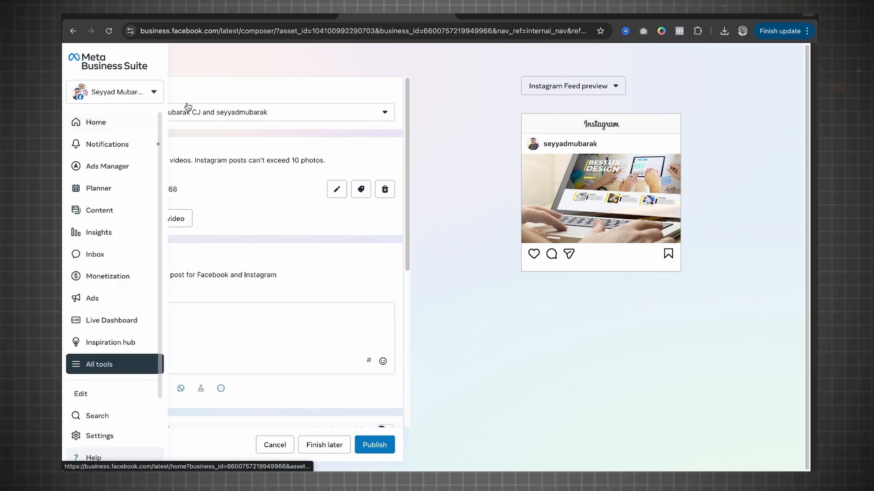
{"action": "left_click", "coordinate": [88, 129]}
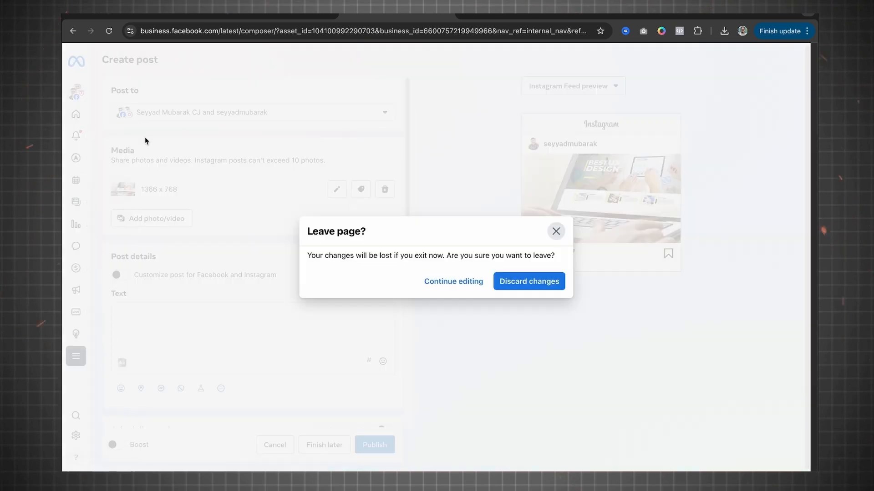
{"action": "left_click", "coordinate": [528, 281]}
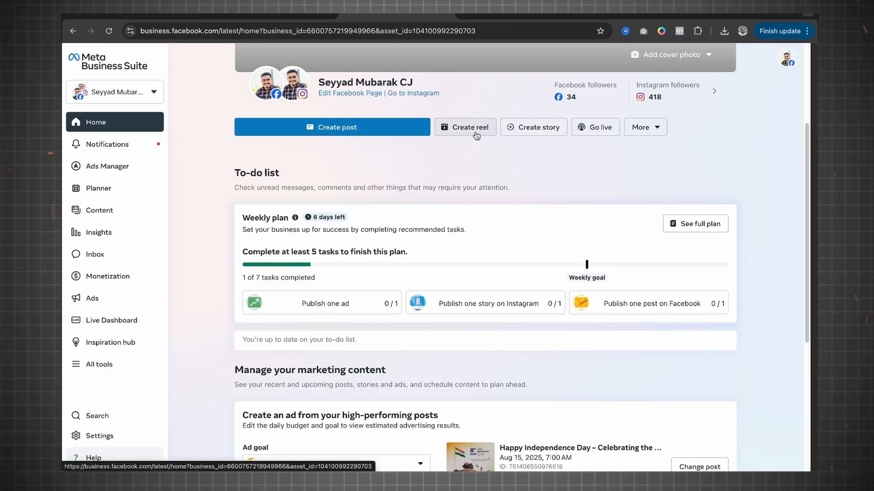
Step: Start a new reel and check the Facebook and Instagram accounts it is shared to, keeping both selected
{"action": "left_click", "coordinate": [473, 127]}
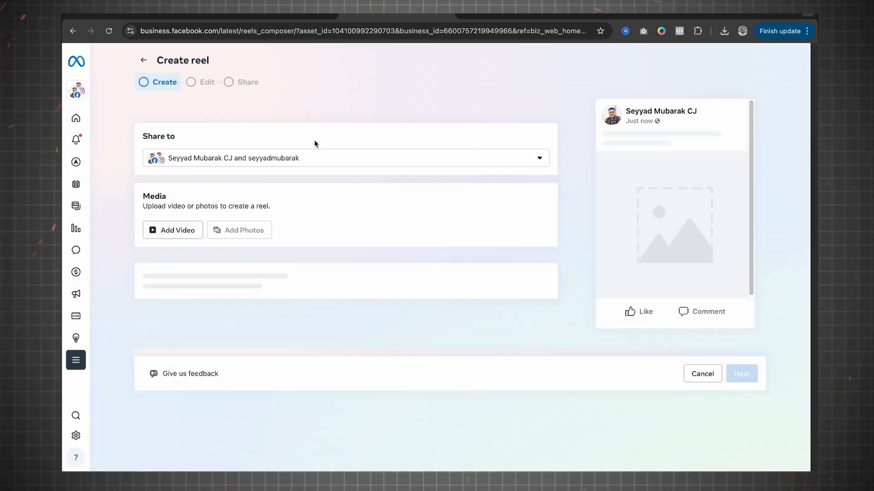
{"action": "left_click", "coordinate": [250, 162]}
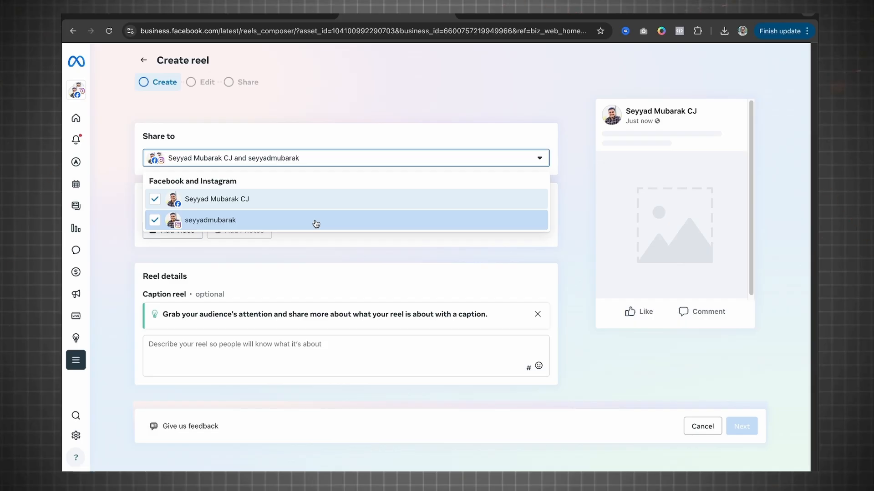
{"action": "left_click", "coordinate": [346, 142]}
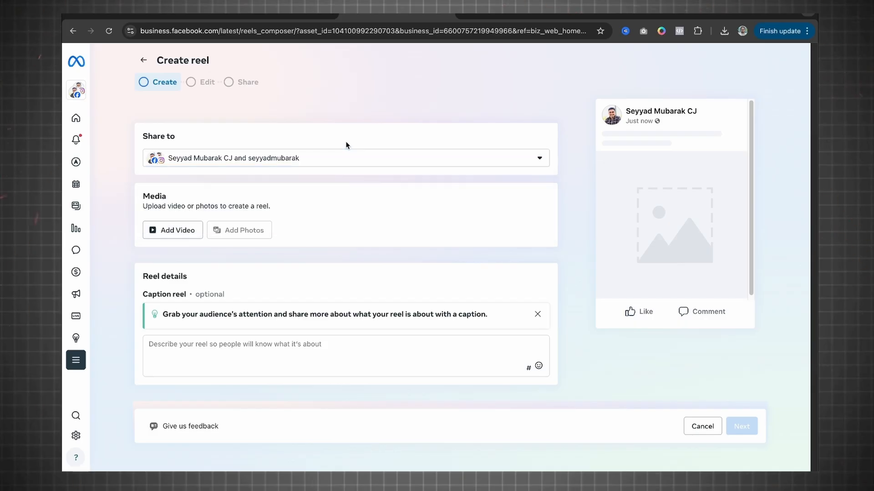
Step: Add the 1080 x 1920 fabric collection video from Downloads to the reel and mute its preview
{"action": "left_click", "coordinate": [171, 230]}
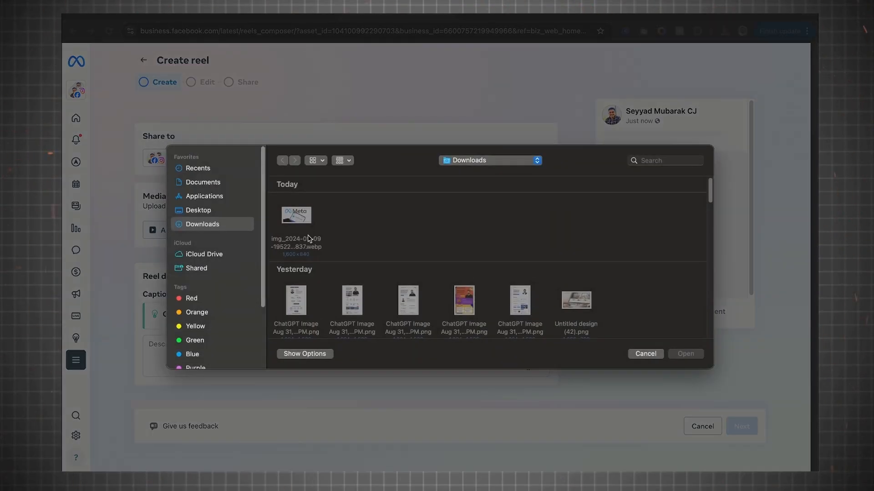
{"action": "scroll", "coordinate": [408, 245], "scroll_direction": "down", "scroll_amount": 15}
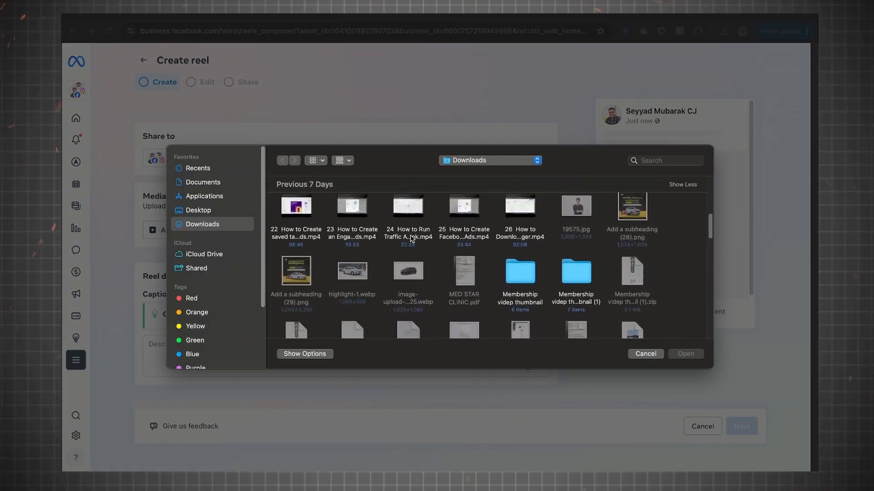
{"action": "scroll", "coordinate": [410, 238], "scroll_direction": "down", "scroll_amount": 20}
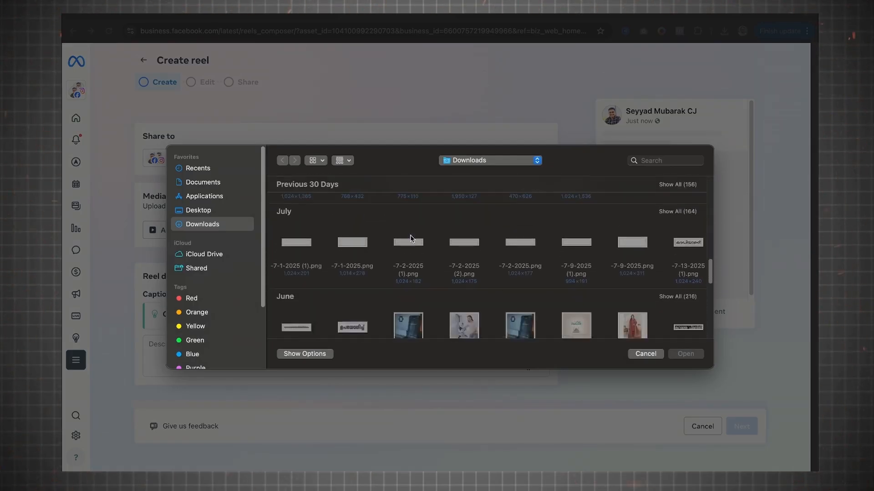
{"action": "scroll", "coordinate": [410, 239], "scroll_direction": "down", "scroll_amount": 5}
{"action": "scroll", "coordinate": [410, 239], "scroll_direction": "up", "scroll_amount": 4}
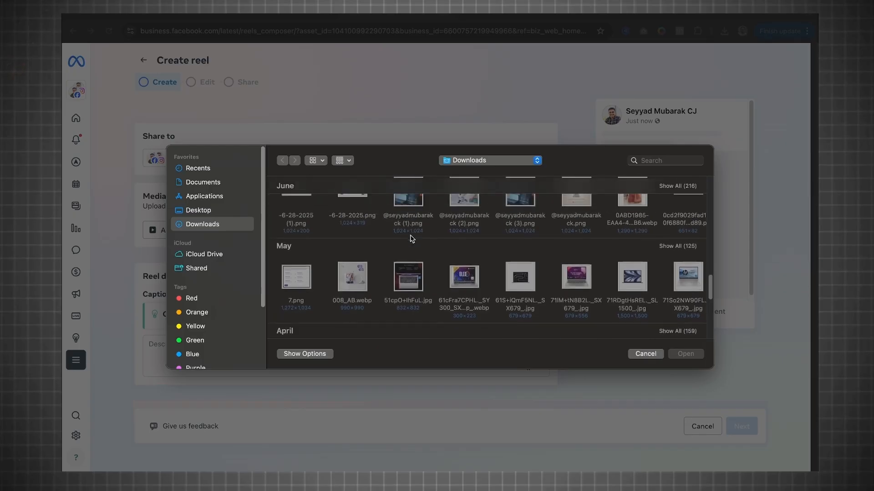
{"action": "scroll", "coordinate": [410, 239], "scroll_direction": "down", "scroll_amount": 8}
{"action": "left_click", "coordinate": [464, 254]}
{"action": "left_click", "coordinate": [683, 358]}
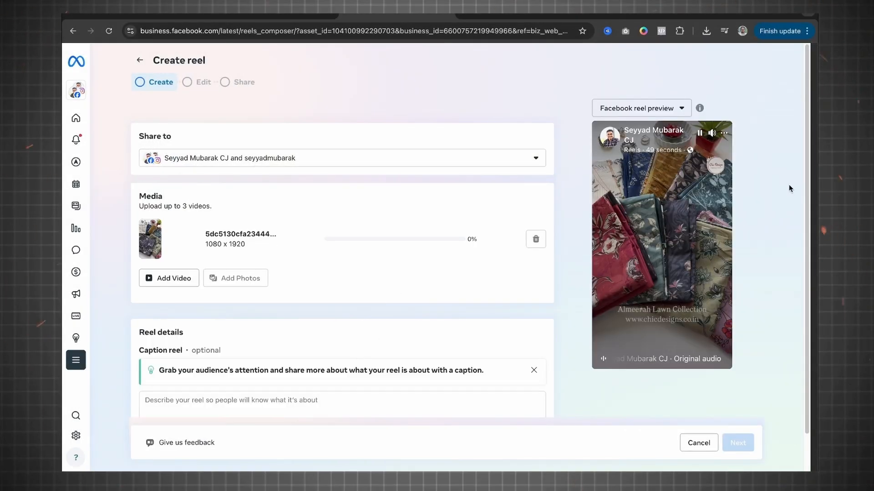
{"action": "left_click", "coordinate": [712, 133]}
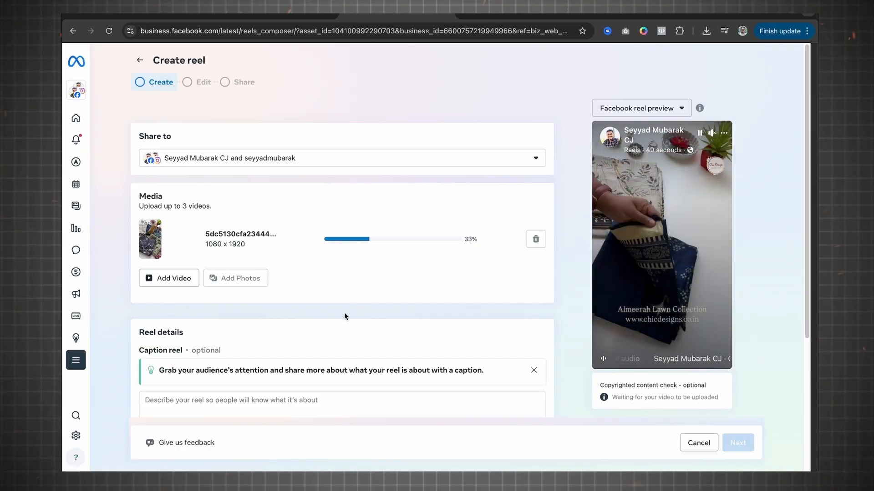
Step: Examine the reel's caption field and thumbnail options, including the image upload, without choosing a thumbnail
{"action": "scroll", "coordinate": [344, 312], "scroll_direction": "down", "scroll_amount": 2}
{"action": "scroll", "coordinate": [344, 313], "scroll_direction": "down", "scroll_amount": 1}
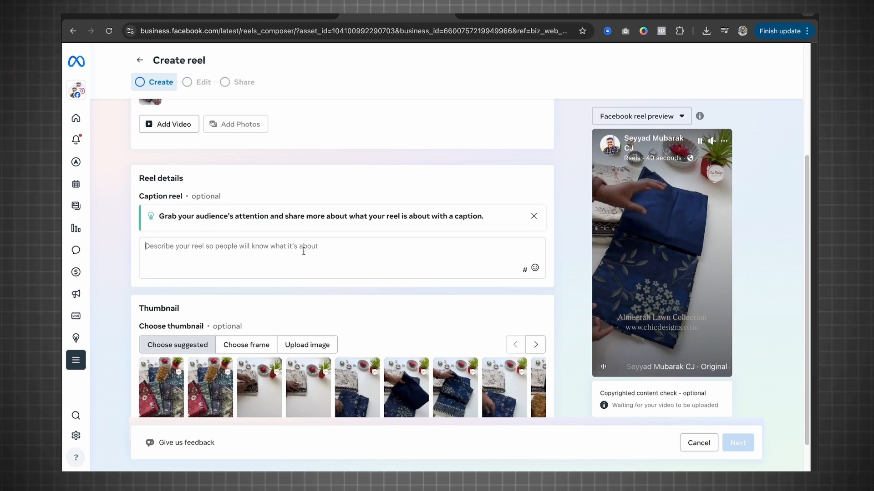
{"action": "scroll", "coordinate": [304, 251], "scroll_direction": "down", "scroll_amount": 1}
{"action": "scroll", "coordinate": [250, 309], "scroll_direction": "up", "scroll_amount": 3}
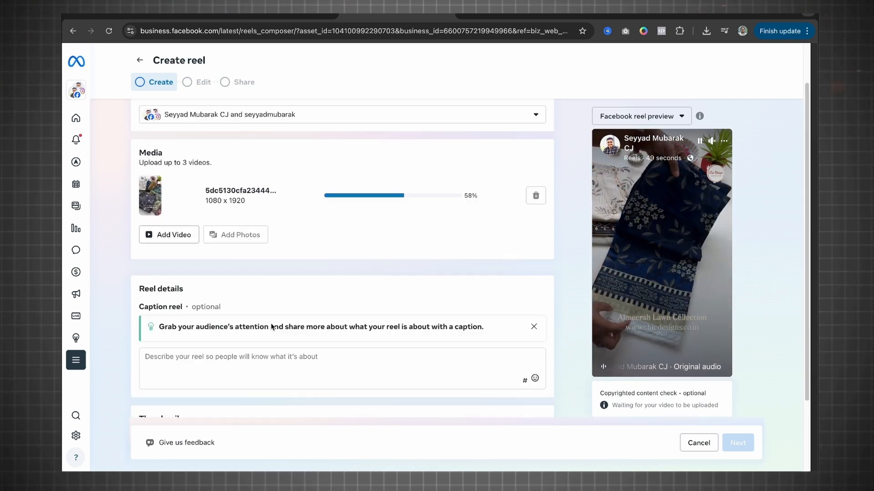
{"action": "scroll", "coordinate": [226, 332], "scroll_direction": "down", "scroll_amount": 2}
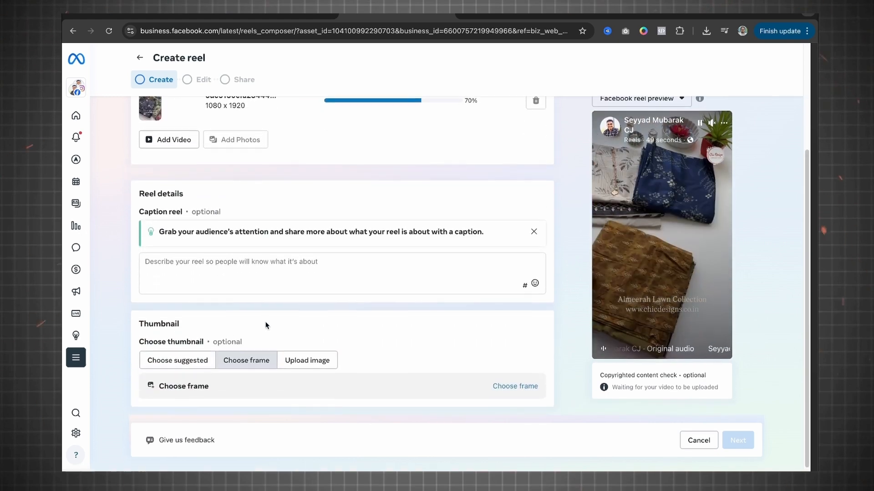
{"action": "left_click", "coordinate": [321, 364]}
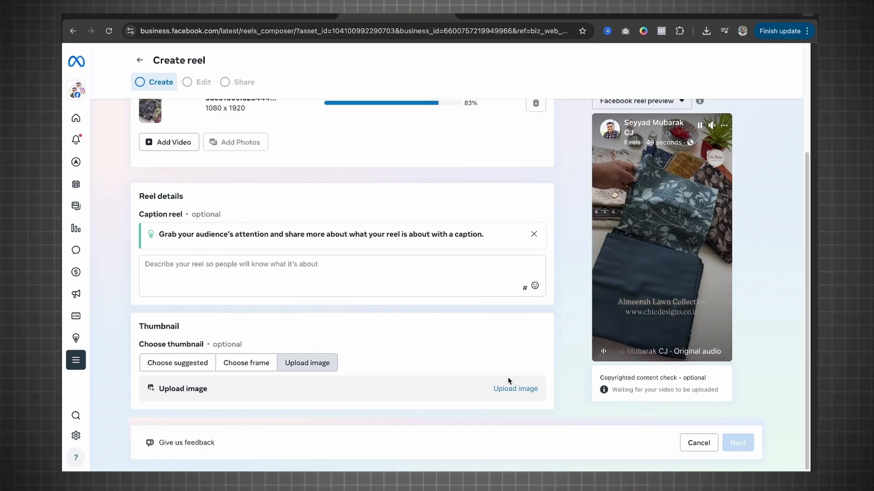
{"action": "left_click", "coordinate": [512, 389]}
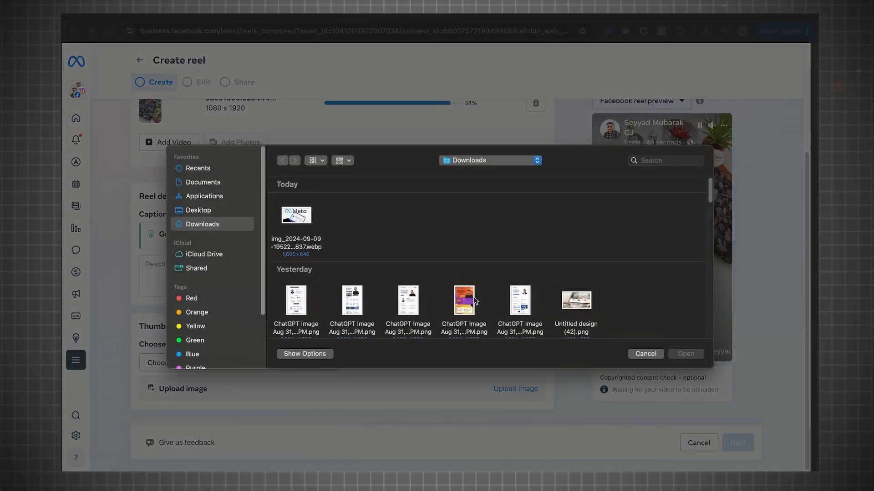
{"action": "left_click", "coordinate": [470, 302]}
{"action": "left_click", "coordinate": [645, 354]}
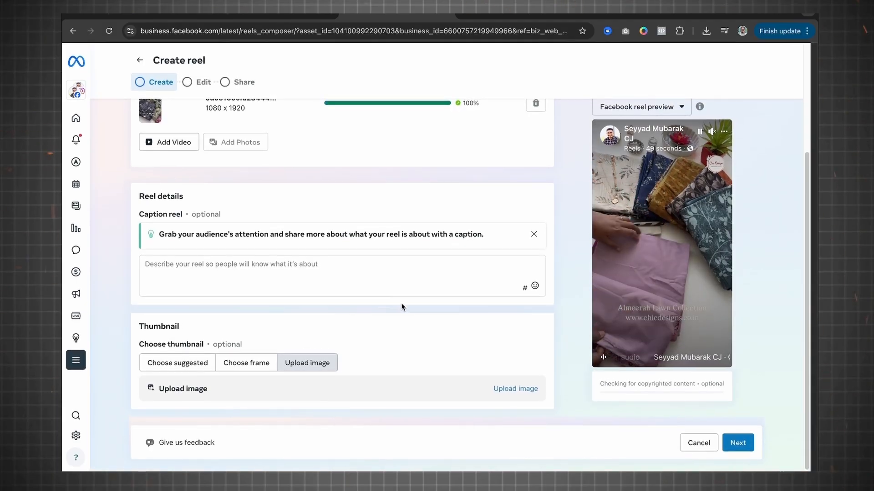
Step: Continue to the reel's editing stage and browse the audio library, searching for "malayalam", with the preview muted
{"action": "scroll", "coordinate": [401, 302], "scroll_direction": "up", "scroll_amount": 3}
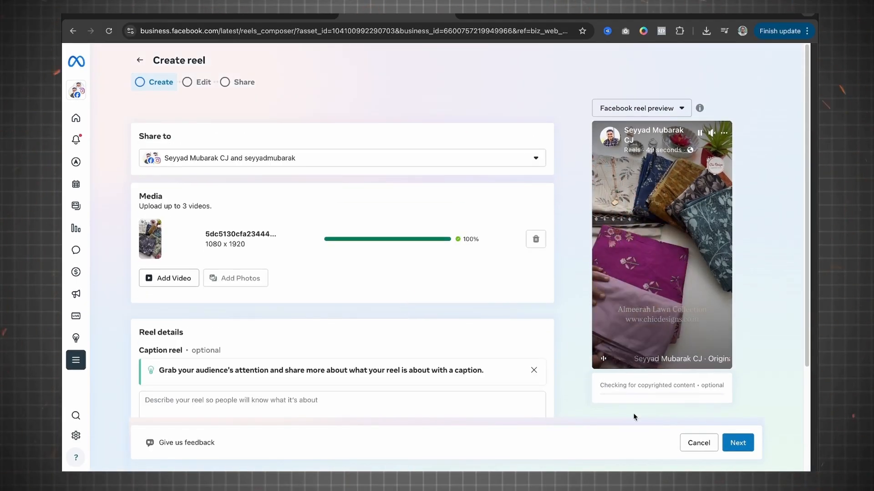
{"action": "left_click", "coordinate": [737, 444]}
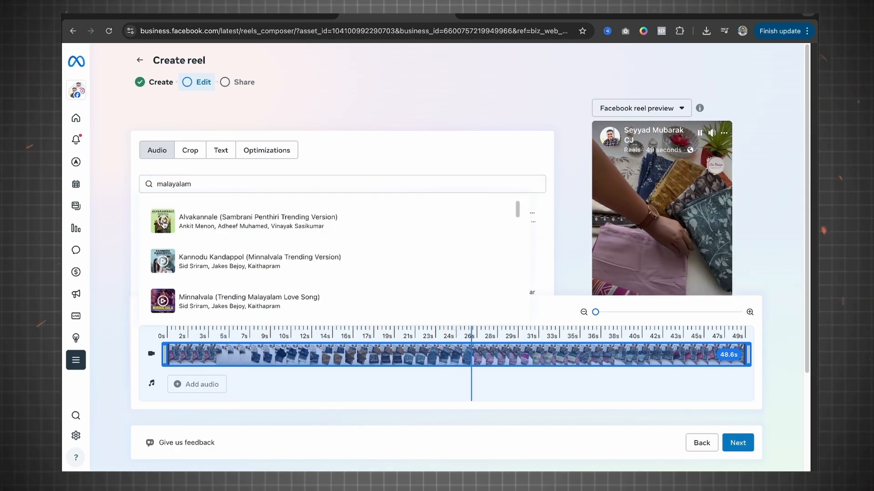
{"action": "left_click", "coordinate": [712, 136]}
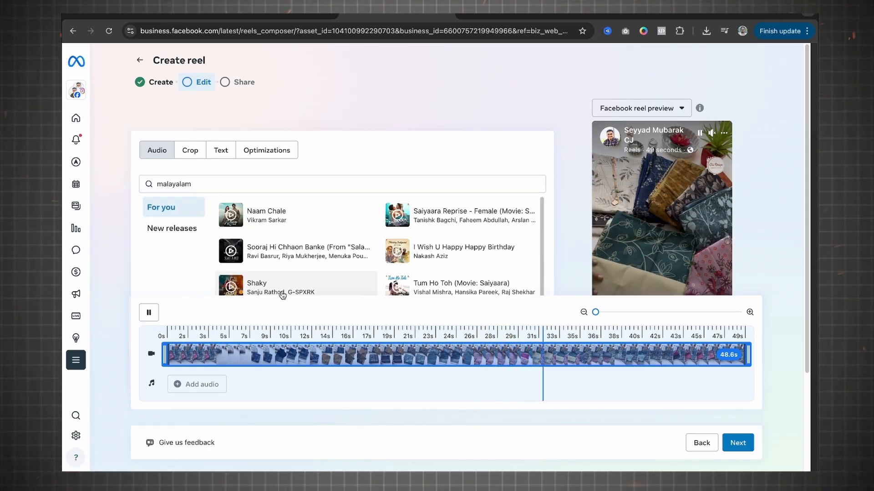
{"action": "scroll", "coordinate": [281, 292], "scroll_direction": "down", "scroll_amount": 5}
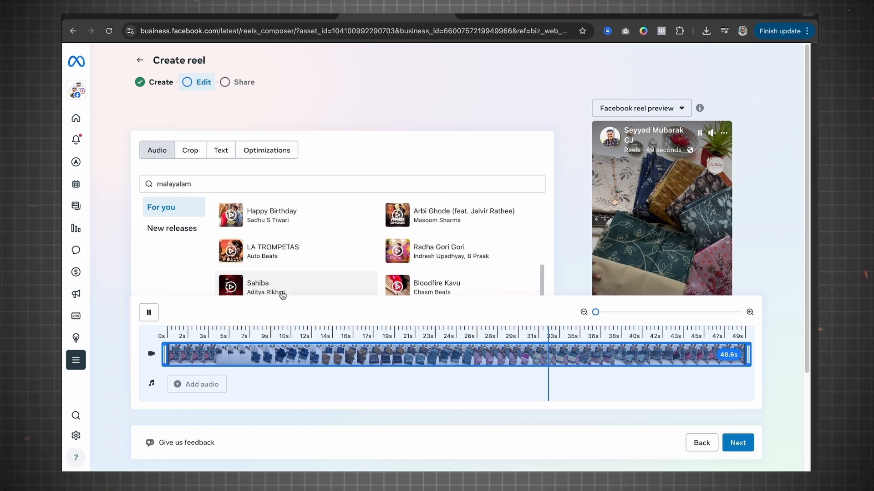
Step: Look at the crop options, and add the text overlay "h" to the reel
{"action": "left_click", "coordinate": [191, 151]}
{"action": "left_click", "coordinate": [219, 155]}
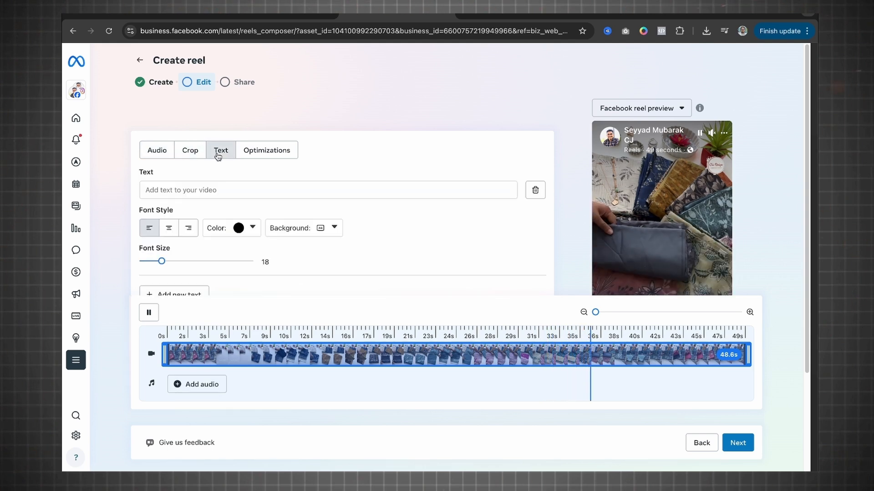
{"action": "left_click", "coordinate": [256, 190]}
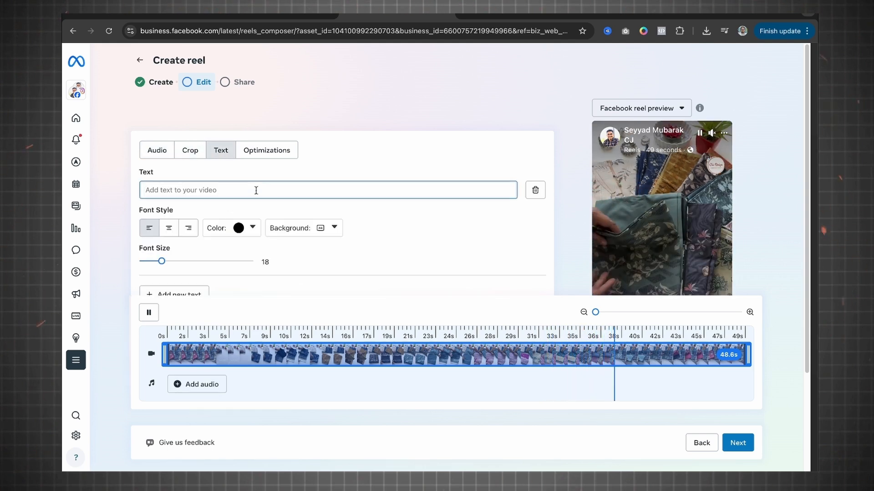
{"action": "type", "text": "hghjghjgjhgj"}
{"action": "key", "text": "BackSpace"}
{"action": "key", "text": "BackSpace"}
{"action": "key", "text": "BackSpace"}
{"action": "key", "text": "BackSpace"}
{"action": "key", "text": "BackSpace"}
{"action": "key", "text": "BackSpace"}
{"action": "key", "text": "BackSpace"}
{"action": "key", "text": "BackSpace"}
{"action": "key", "text": "BackSpace"}
{"action": "key", "text": "BackSpace"}
{"action": "key", "text": "BackSpace"}
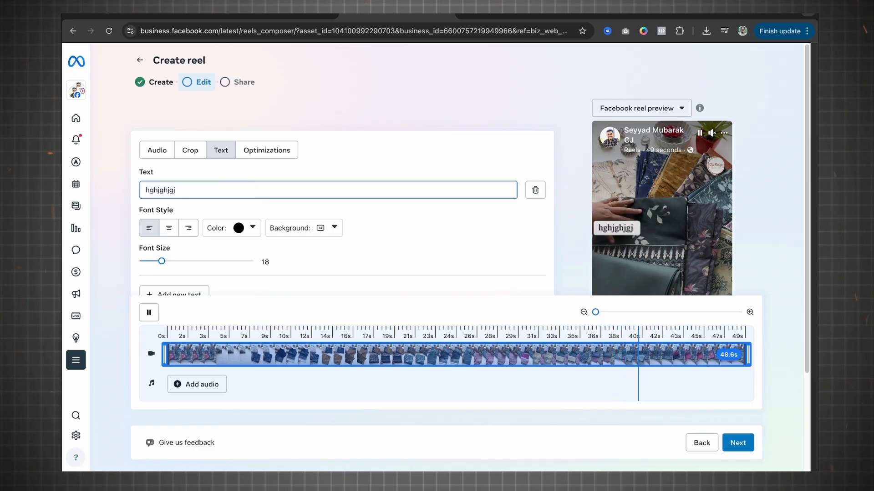
Step: Align the text overlay to the right and give it the semi-transparent background style
{"action": "left_click", "coordinate": [171, 230]}
{"action": "left_click", "coordinate": [184, 231]}
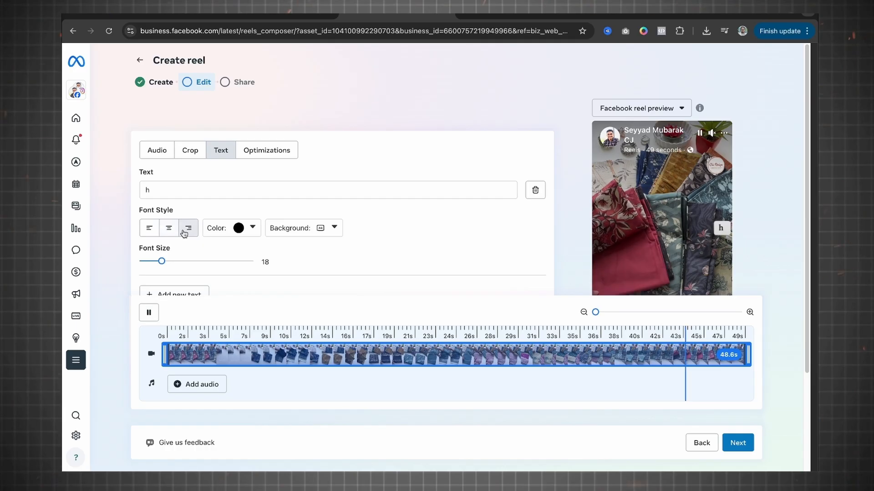
{"action": "left_click", "coordinate": [336, 228]}
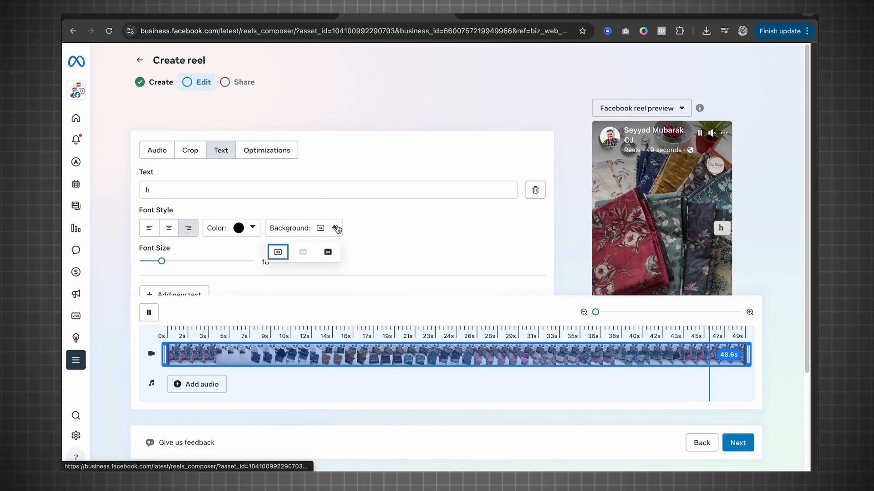
{"action": "left_click", "coordinate": [303, 253]}
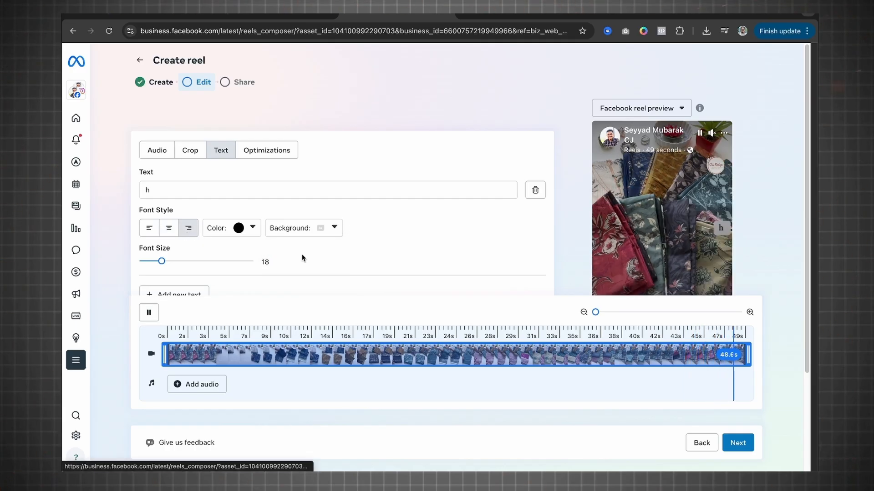
{"action": "scroll", "coordinate": [246, 243], "scroll_direction": "down", "scroll_amount": 2}
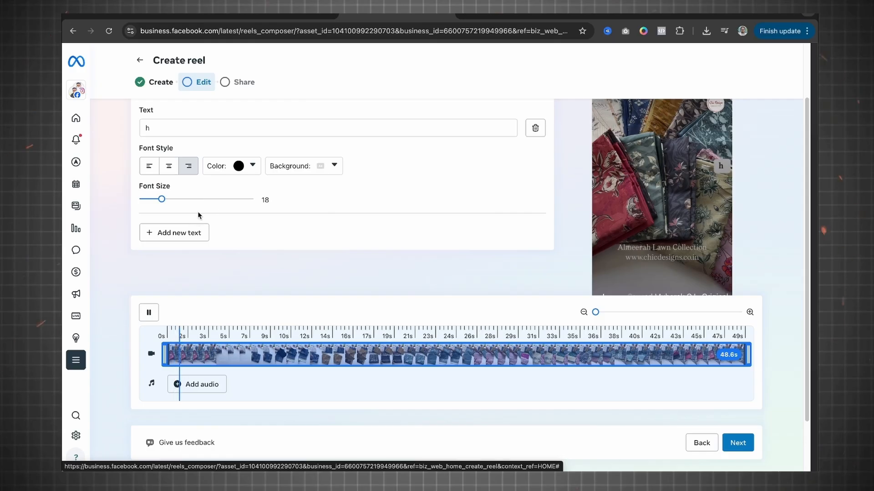
Step: Return to the reel's audio options and continue to the sharing stage
{"action": "scroll", "coordinate": [266, 202], "scroll_direction": "up", "scroll_amount": 1}
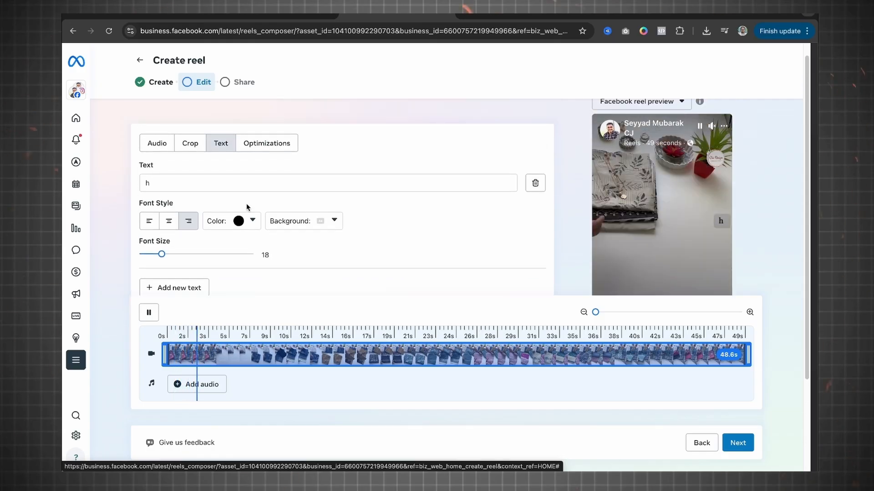
{"action": "left_click", "coordinate": [260, 144]}
{"action": "left_click", "coordinate": [157, 143]}
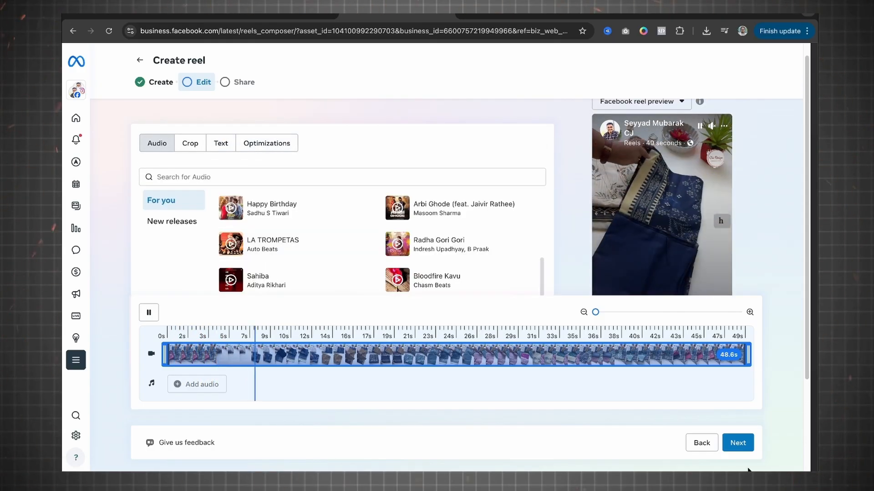
{"action": "left_click", "coordinate": [738, 443]}
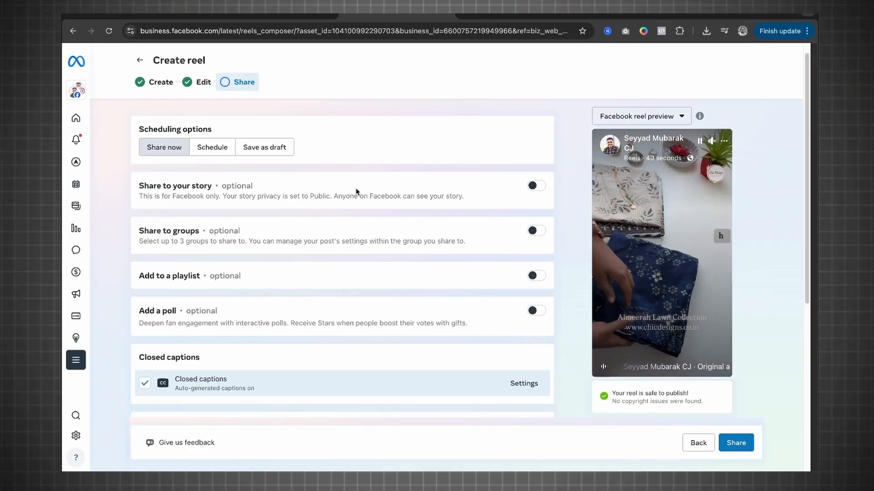
Step: Turn on sharing the reel to the story, and view the available groups while leaving group sharing off
{"action": "left_click", "coordinate": [542, 188]}
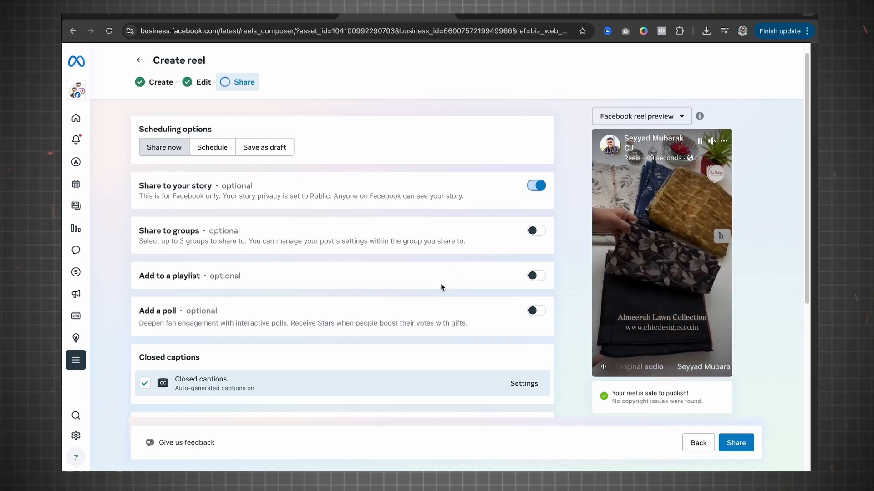
{"action": "left_click", "coordinate": [525, 232]}
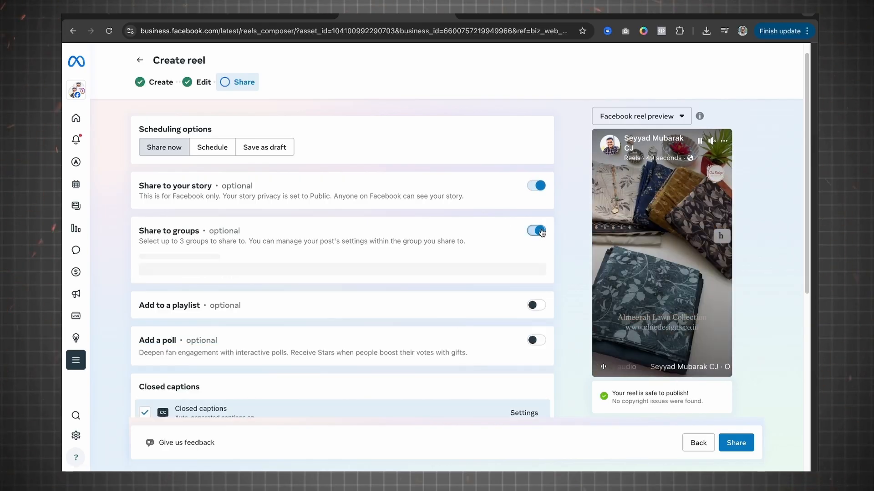
{"action": "left_click", "coordinate": [305, 276]}
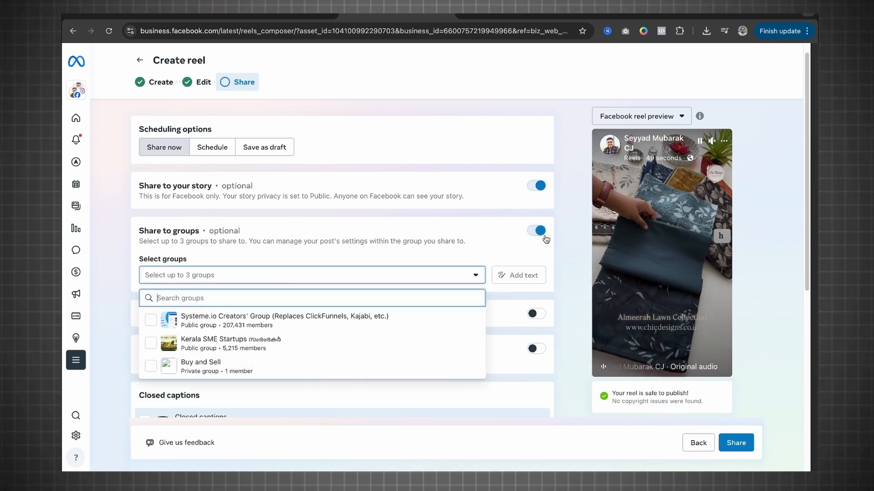
{"action": "left_click", "coordinate": [533, 233]}
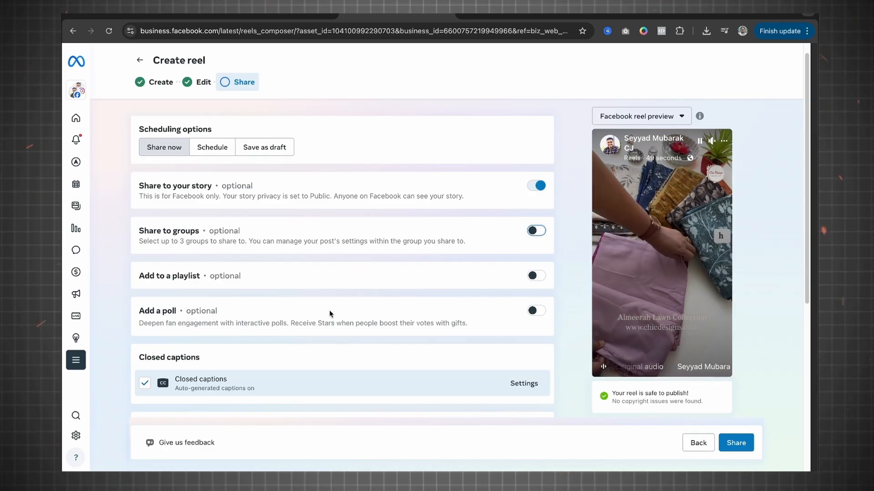
Step: Add a poll to the reel and place the cursor in its empty prompt
{"action": "left_click", "coordinate": [537, 312]}
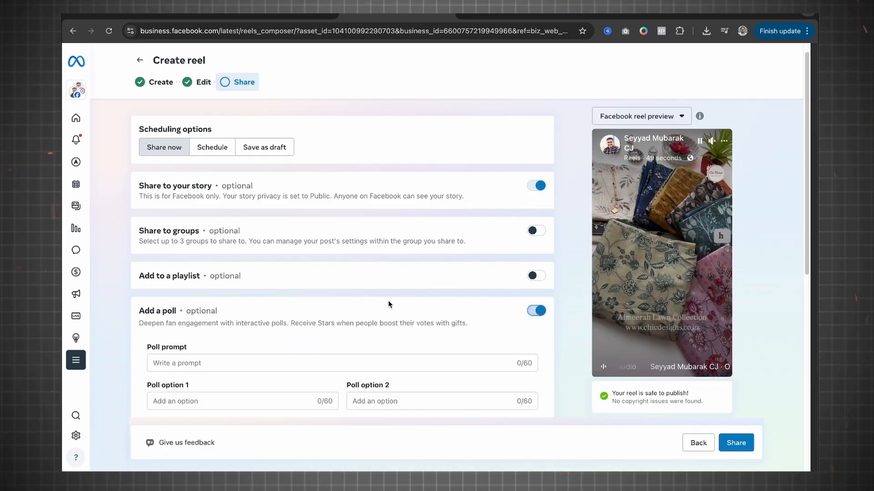
{"action": "scroll", "coordinate": [353, 302], "scroll_direction": "down", "scroll_amount": 1}
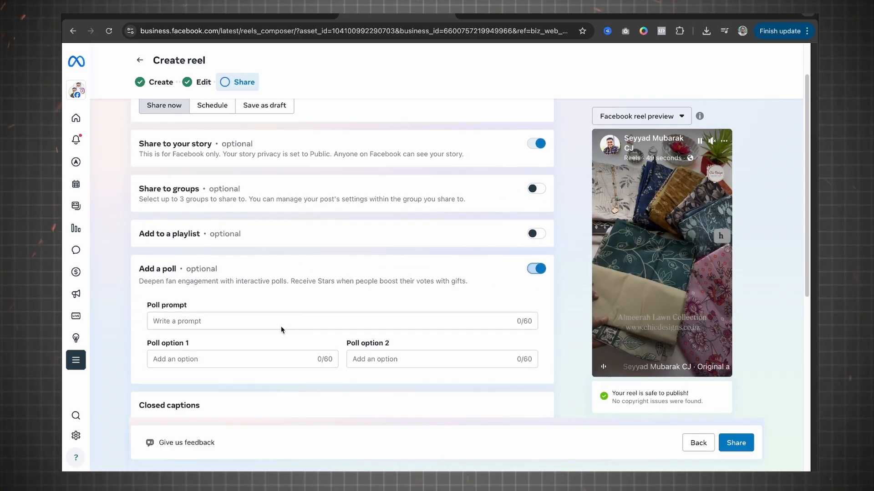
{"action": "left_click", "coordinate": [283, 321]}
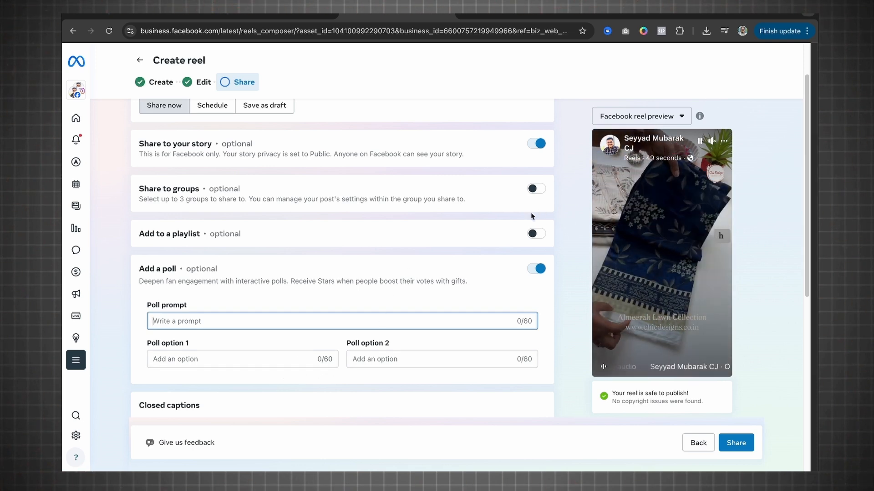
Step: Look at the playlist option without keeping it on, and review the captions, remixing, embedding, gifts and audience settings
{"action": "left_click", "coordinate": [539, 235]}
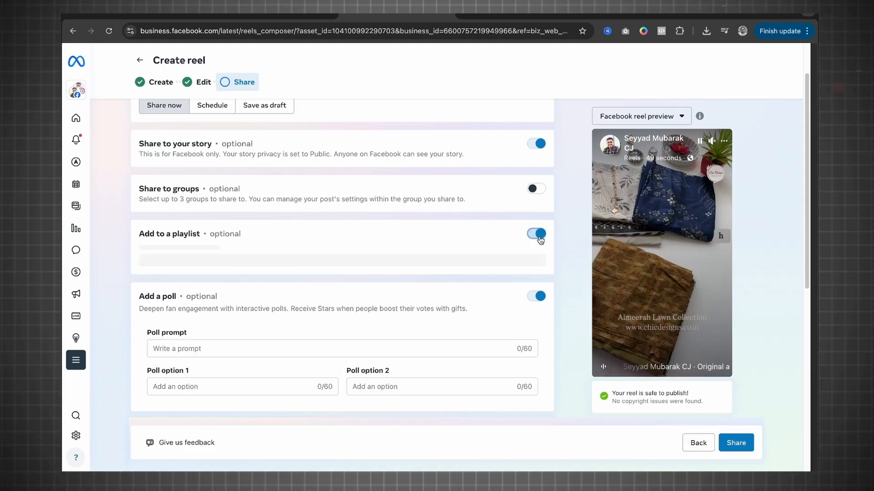
{"action": "left_click", "coordinate": [534, 234]}
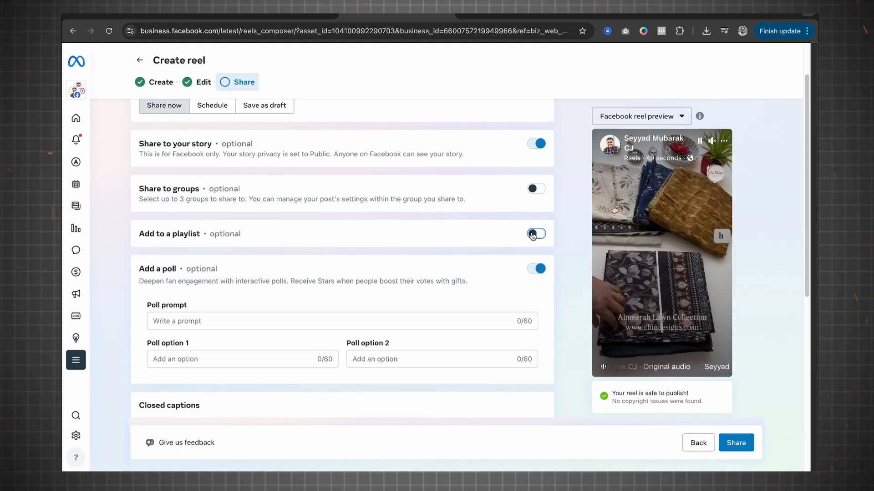
{"action": "scroll", "coordinate": [532, 235], "scroll_direction": "down", "scroll_amount": 7}
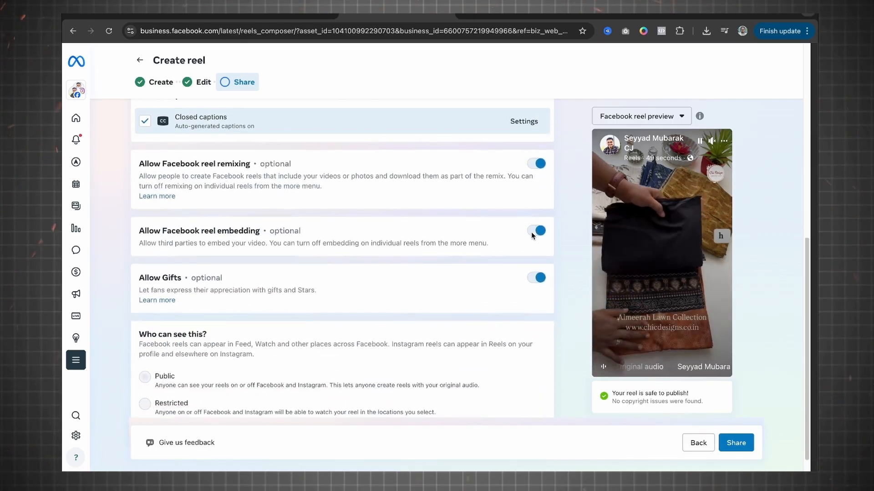
{"action": "scroll", "coordinate": [532, 235], "scroll_direction": "down", "scroll_amount": 1}
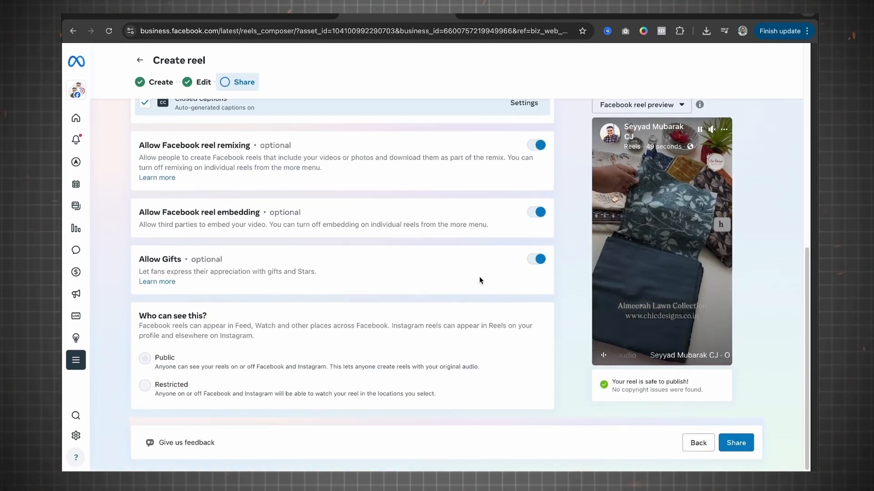
{"action": "scroll", "coordinate": [480, 280], "scroll_direction": "up", "scroll_amount": 8}
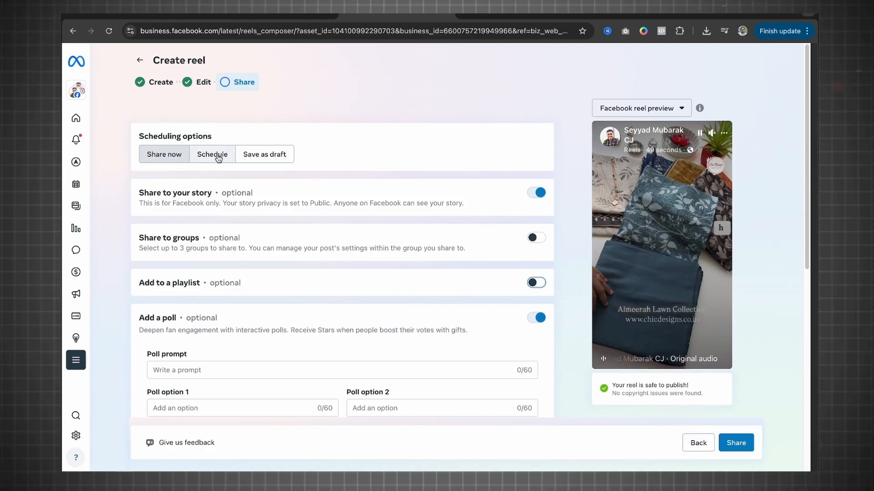
Step: Look at the reel's scheduled publishing date calendar, restore immediate sharing, and review the sharing options again
{"action": "left_click", "coordinate": [218, 158]}
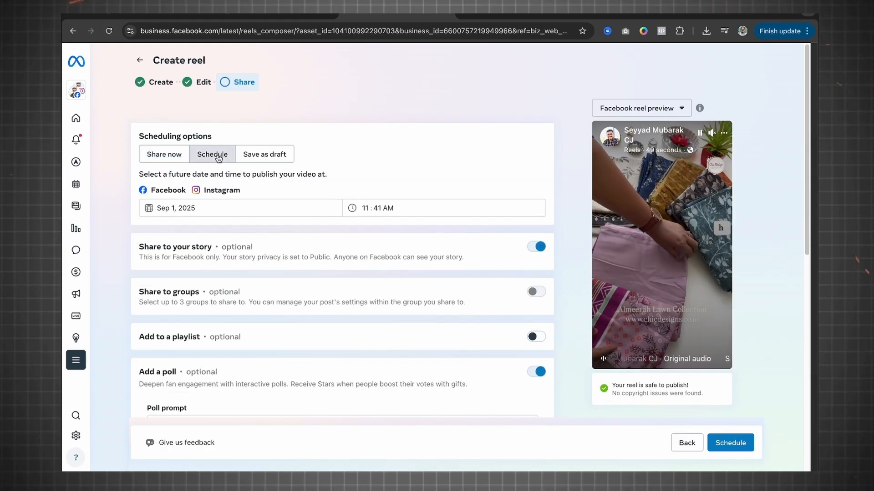
{"action": "left_click", "coordinate": [212, 207]}
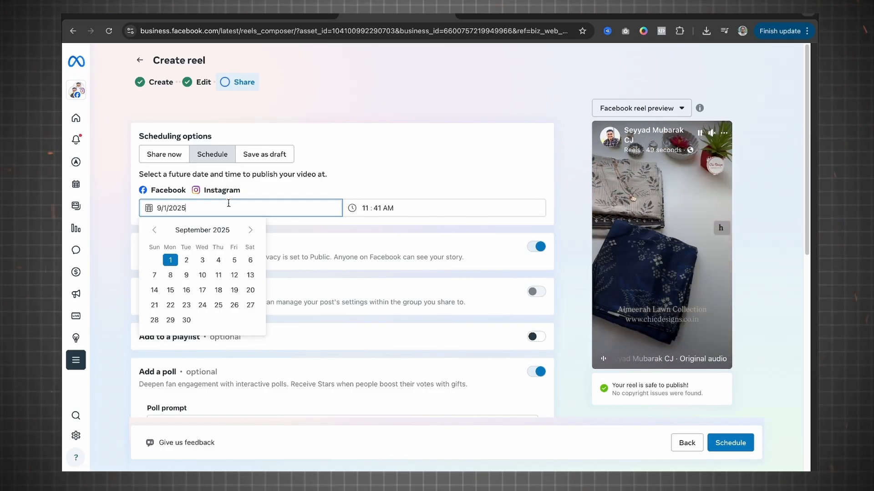
{"action": "left_click", "coordinate": [164, 154]}
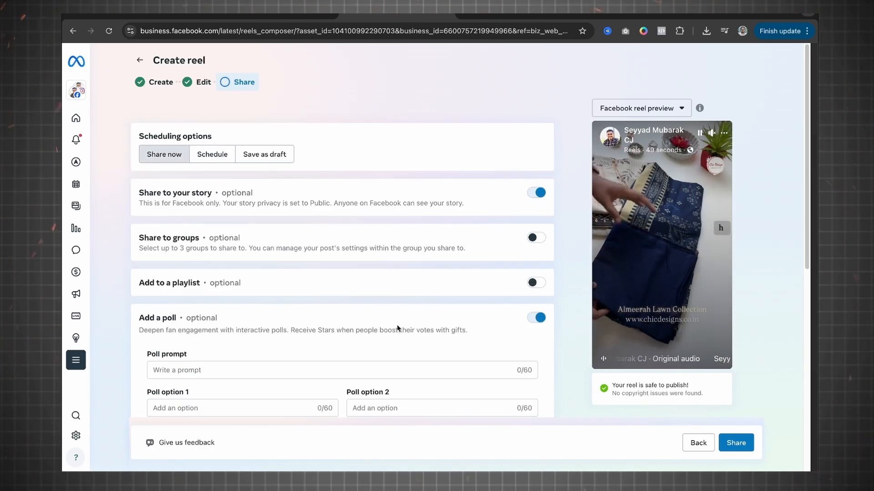
{"action": "scroll", "coordinate": [371, 288], "scroll_direction": "down", "scroll_amount": 2}
{"action": "scroll", "coordinate": [484, 410], "scroll_direction": "down", "scroll_amount": 1}
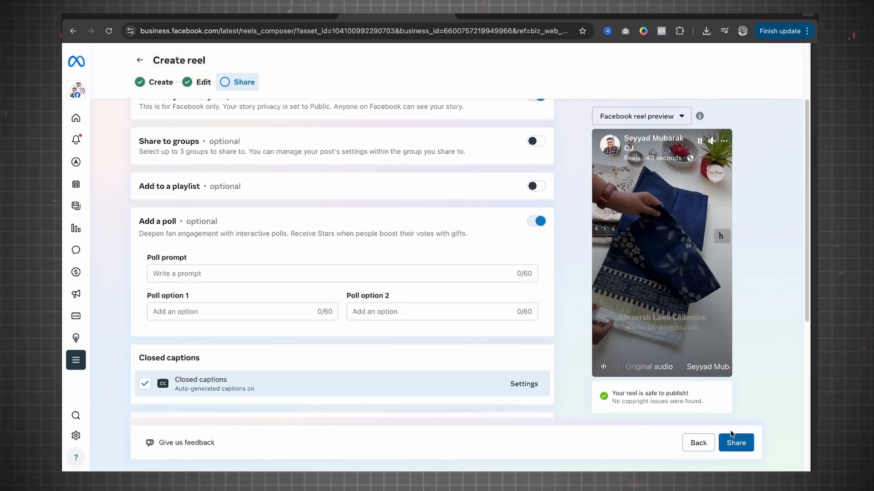
{"action": "scroll", "coordinate": [187, 151], "scroll_direction": "up", "scroll_amount": 2}
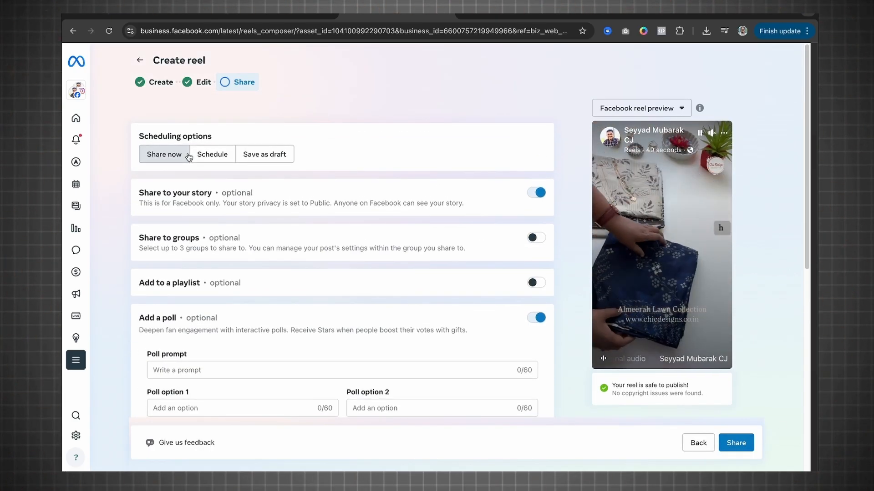
Step: Leave the reel composer without sharing the reel, and open the story composer from the home page
{"action": "left_click", "coordinate": [138, 64]}
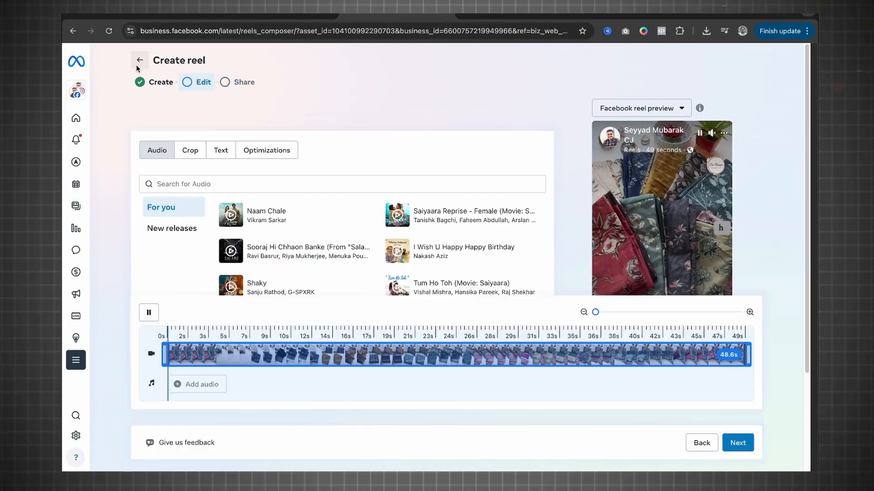
{"action": "left_click", "coordinate": [138, 66]}
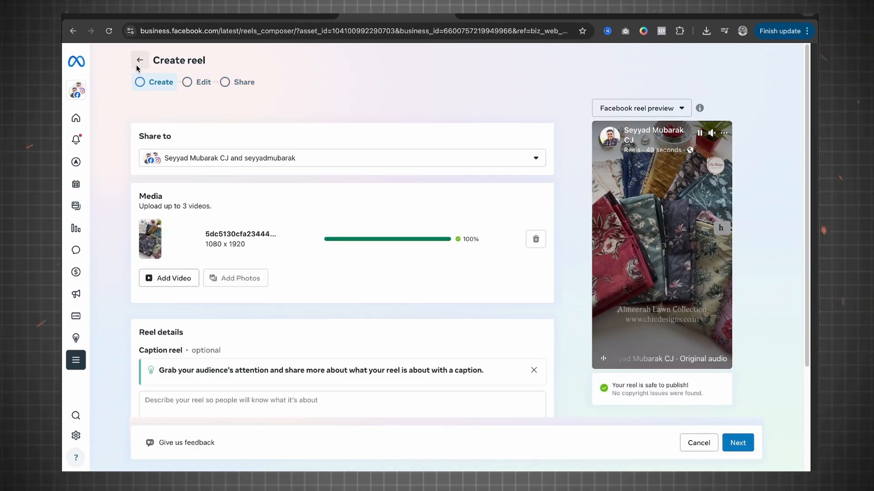
{"action": "left_click", "coordinate": [139, 61]}
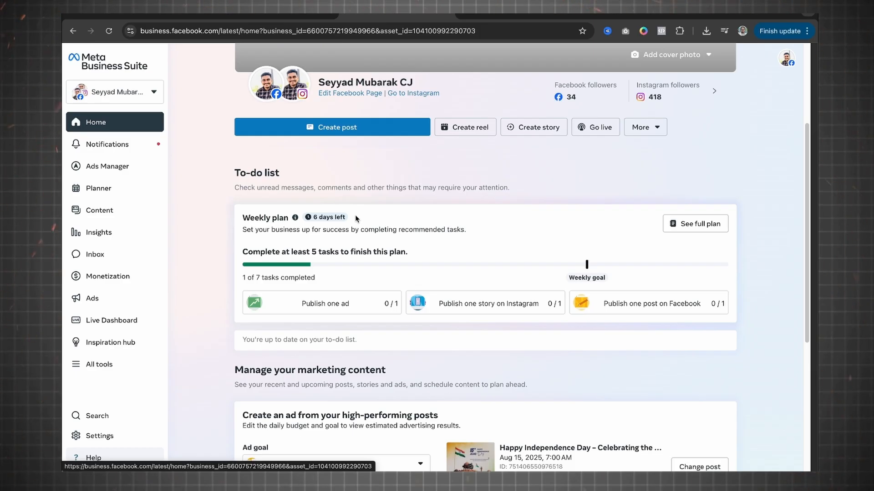
{"action": "left_click", "coordinate": [531, 130]}
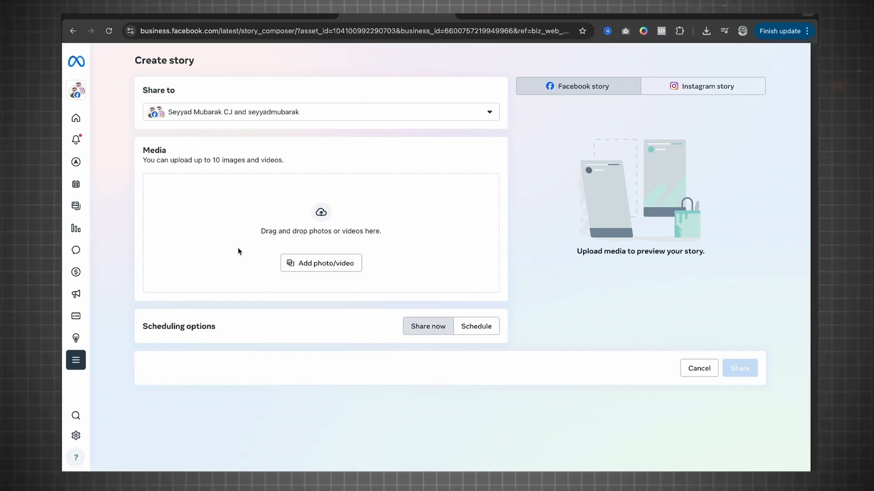
Step: Leave the story composer, open the Planner and switch its calendar to the month view
{"action": "left_click", "coordinate": [80, 119]}
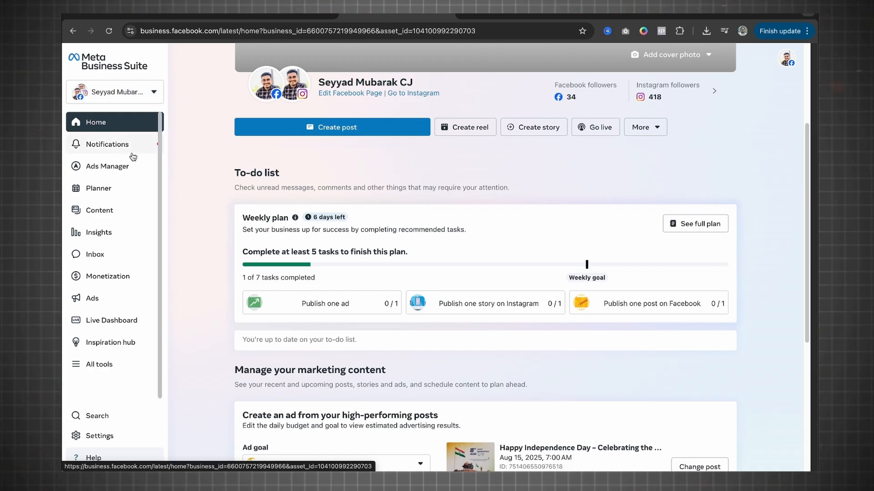
{"action": "left_click", "coordinate": [112, 188]}
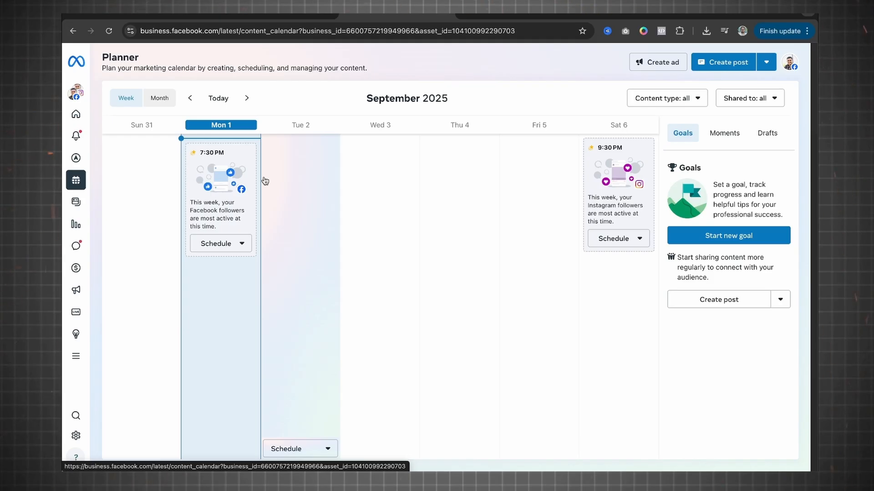
{"action": "left_click", "coordinate": [160, 96]}
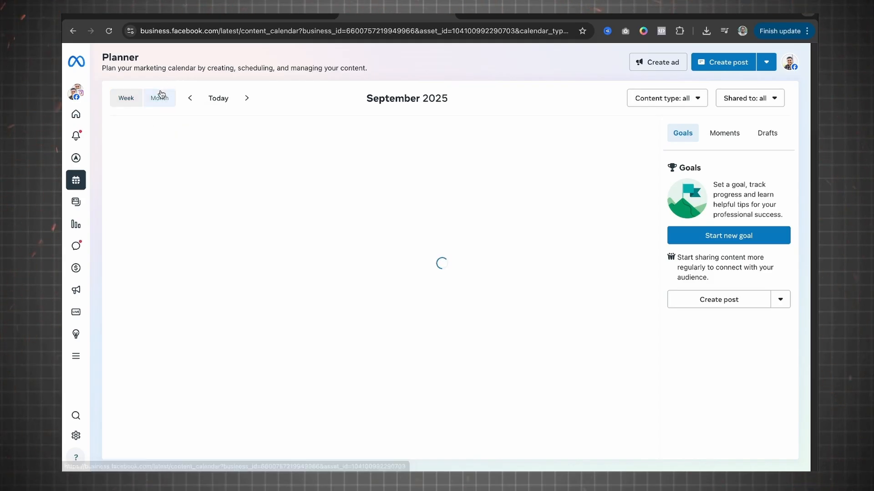
Step: Examine the suggested posting times in the September 2025 calendar and the content creation options for September 10
{"action": "mouse_move", "coordinate": [307, 184]}
{"action": "mouse_move", "coordinate": [632, 187]}
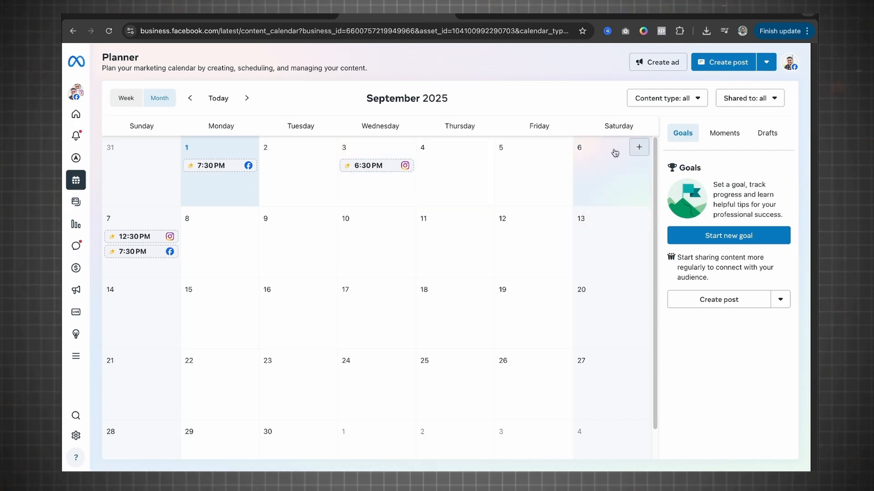
{"action": "mouse_move", "coordinate": [548, 160]}
{"action": "mouse_move", "coordinate": [268, 161]}
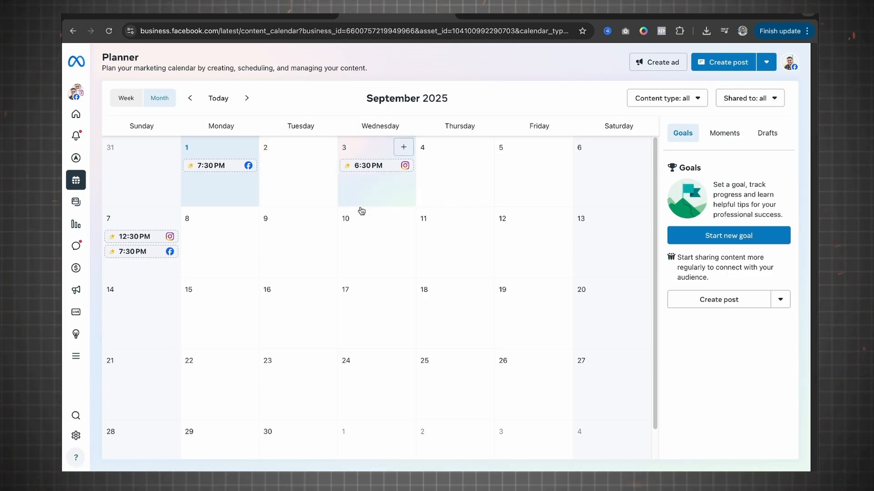
{"action": "left_click", "coordinate": [402, 219]}
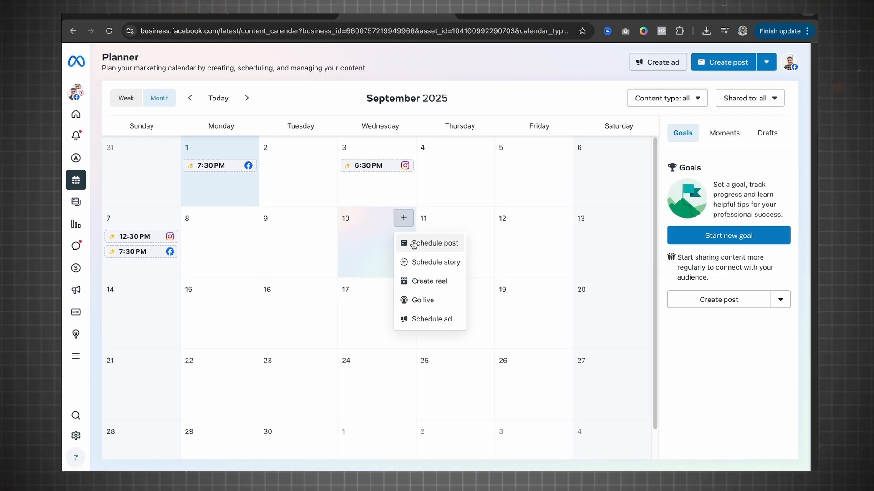
{"action": "left_click", "coordinate": [411, 282]}
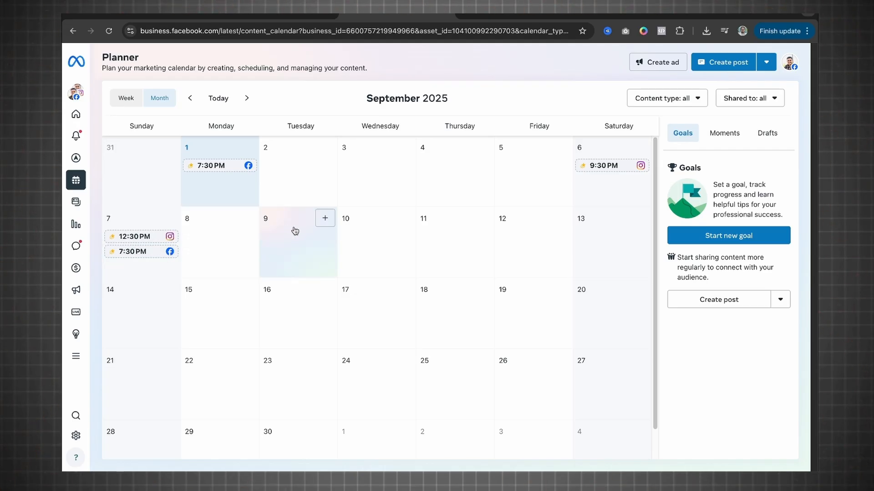
Step: Open the notifications and examine all of them, followed by the Business and Ads categories
{"action": "mouse_move", "coordinate": [140, 147]}
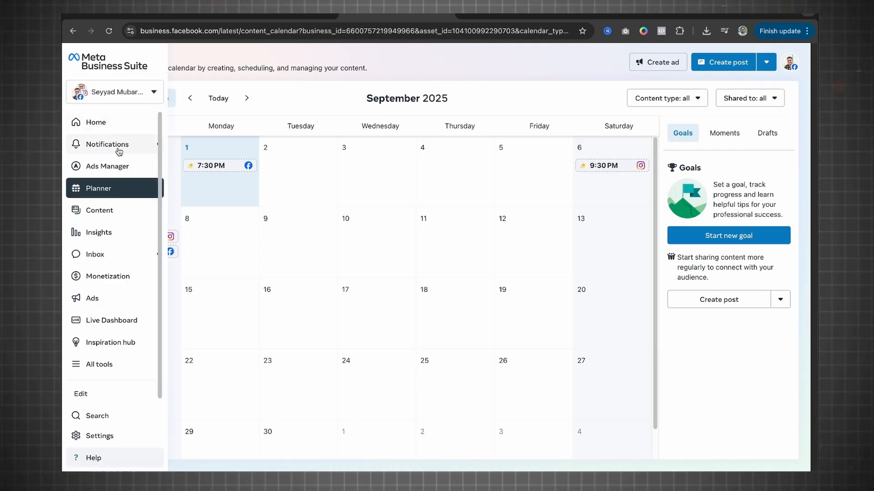
{"action": "left_click", "coordinate": [91, 146]}
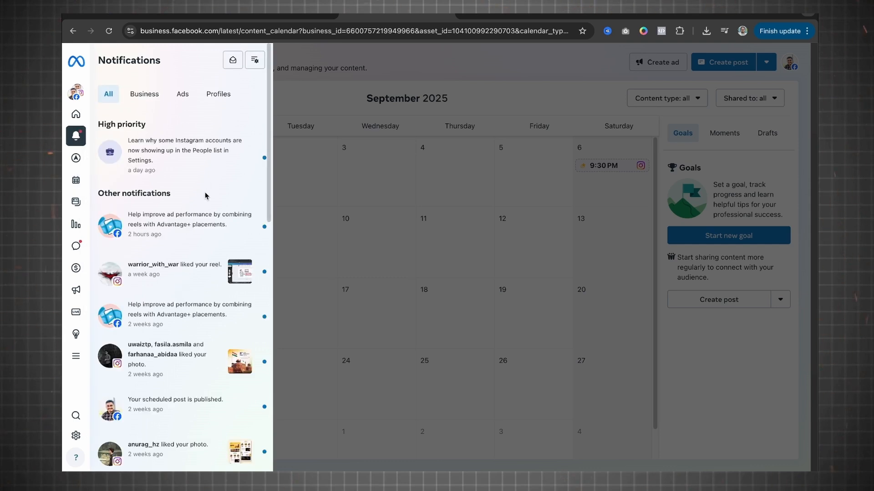
{"action": "scroll", "coordinate": [207, 209], "scroll_direction": "down", "scroll_amount": 3}
{"action": "scroll", "coordinate": [173, 137], "scroll_direction": "up", "scroll_amount": 3}
{"action": "left_click", "coordinate": [152, 93]}
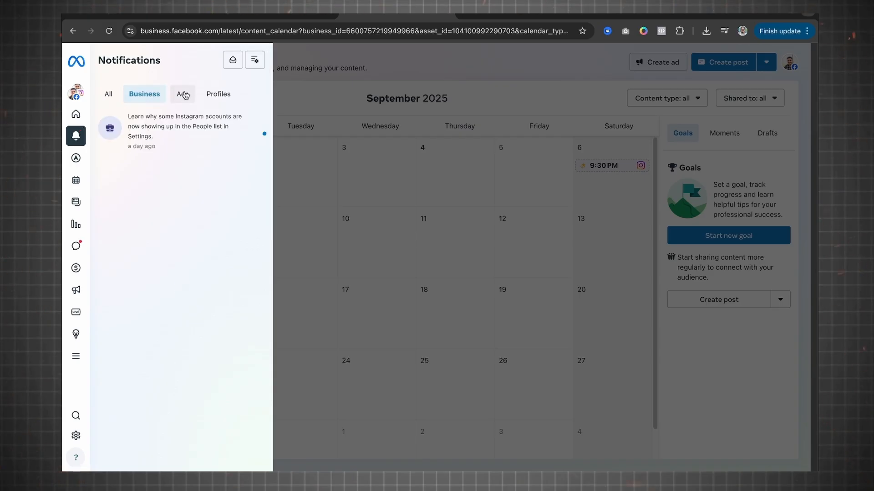
{"action": "left_click", "coordinate": [183, 92]}
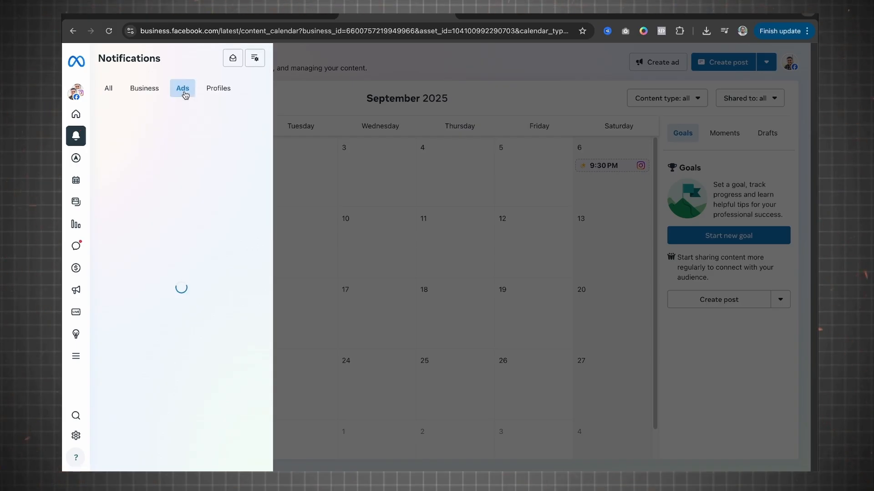
Step: Examine the Profiles notifications and the Ads Manager account overview, returning to the Planner
{"action": "left_click", "coordinate": [215, 97]}
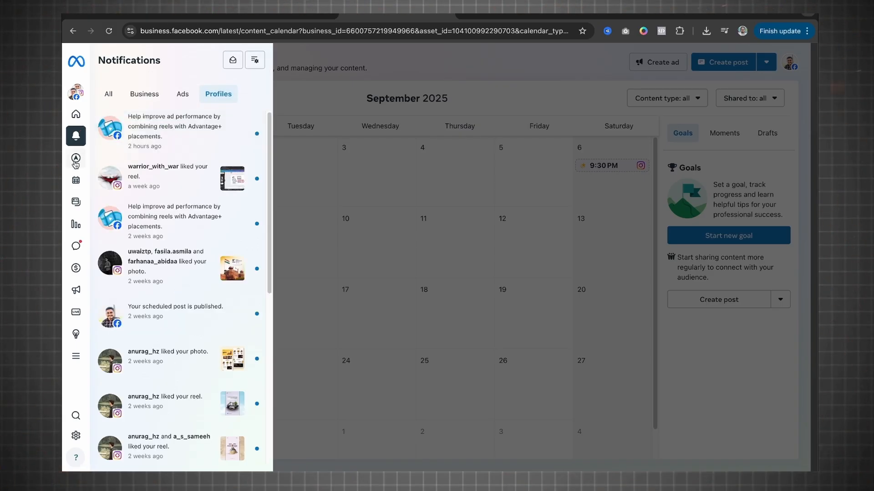
{"action": "left_click", "coordinate": [90, 173]}
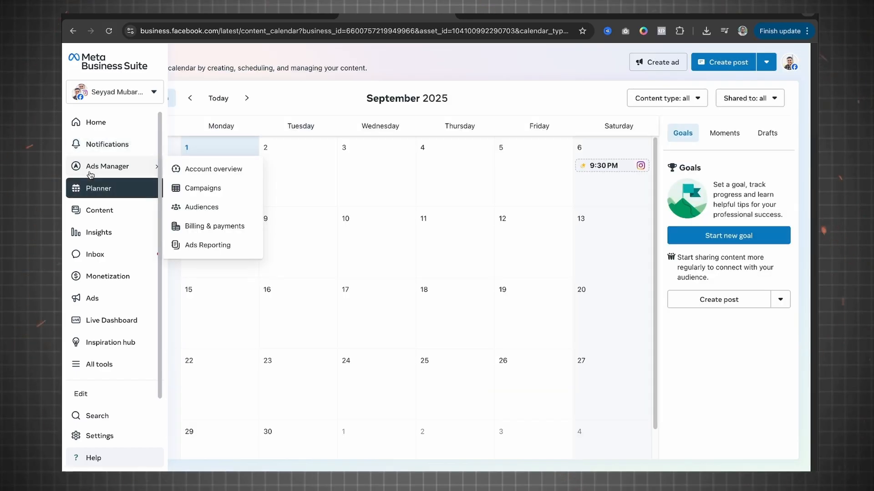
{"action": "left_click", "coordinate": [195, 169]}
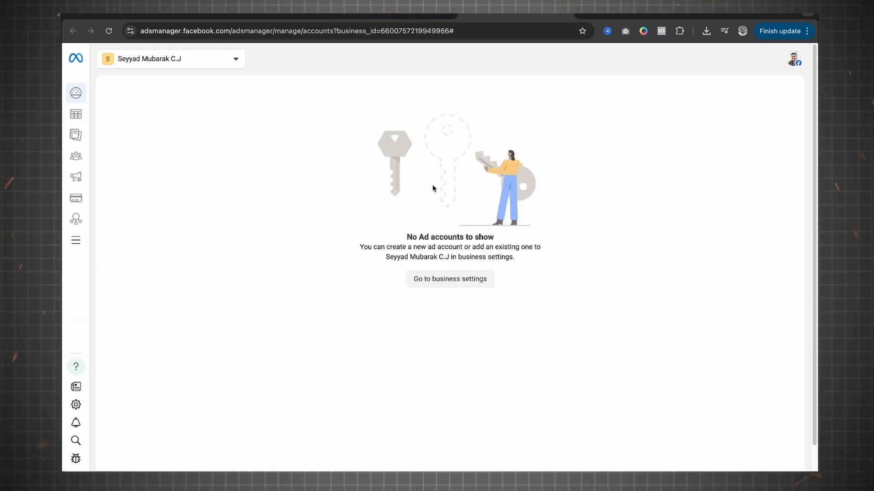
{"action": "left_click", "coordinate": [564, 15]}
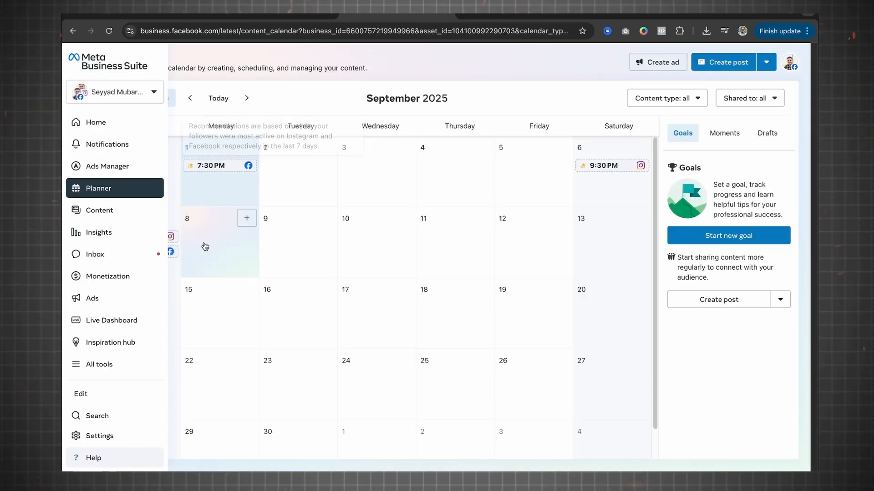
Step: Open Insights, dismiss the weekly review, and look through the Overview's weekly plan, performance and recent content
{"action": "scroll", "coordinate": [106, 281], "scroll_direction": "down", "scroll_amount": 1}
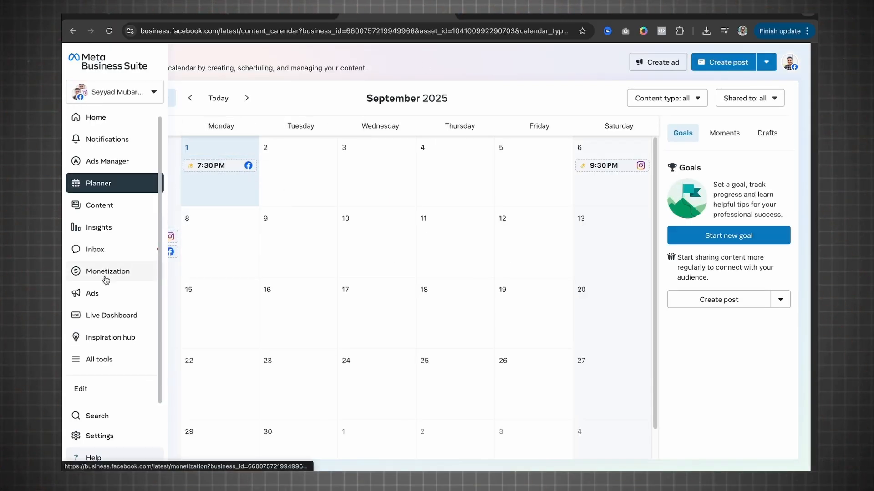
{"action": "left_click", "coordinate": [109, 228]}
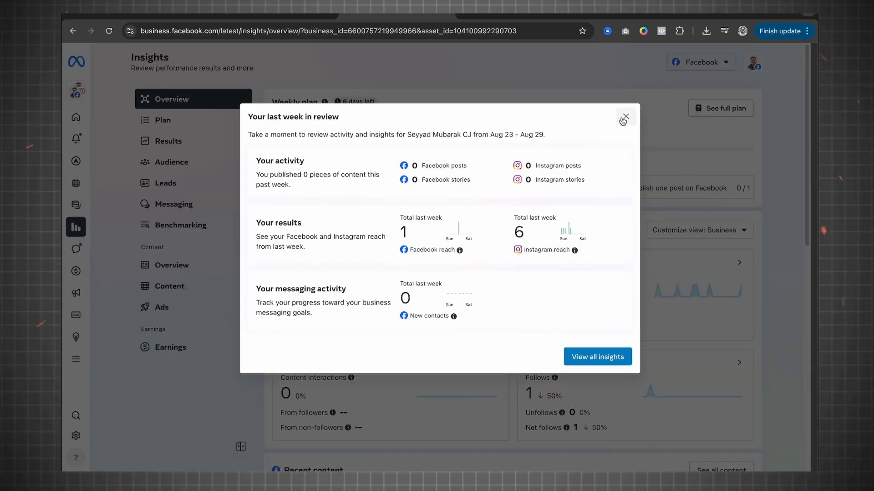
{"action": "left_click", "coordinate": [625, 118]}
{"action": "scroll", "coordinate": [376, 307], "scroll_direction": "down", "scroll_amount": 6}
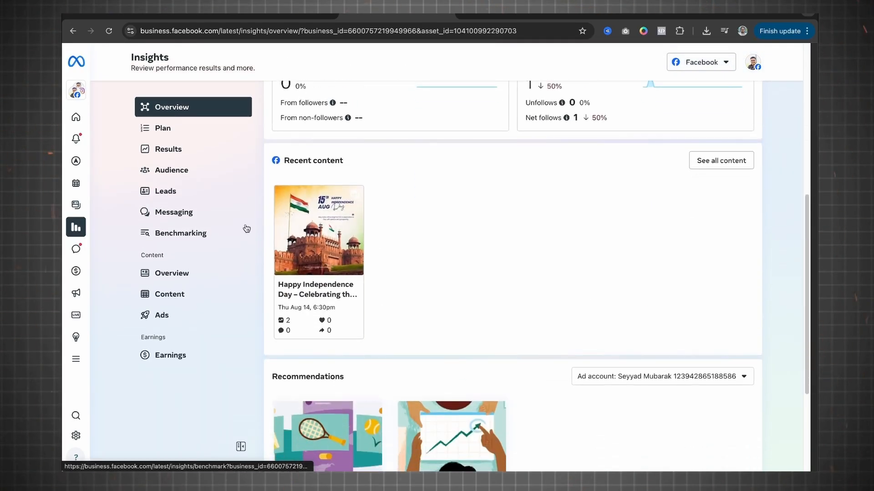
{"action": "scroll", "coordinate": [390, 277], "scroll_direction": "down", "scroll_amount": 4}
{"action": "scroll", "coordinate": [363, 256], "scroll_direction": "up", "scroll_amount": 10}
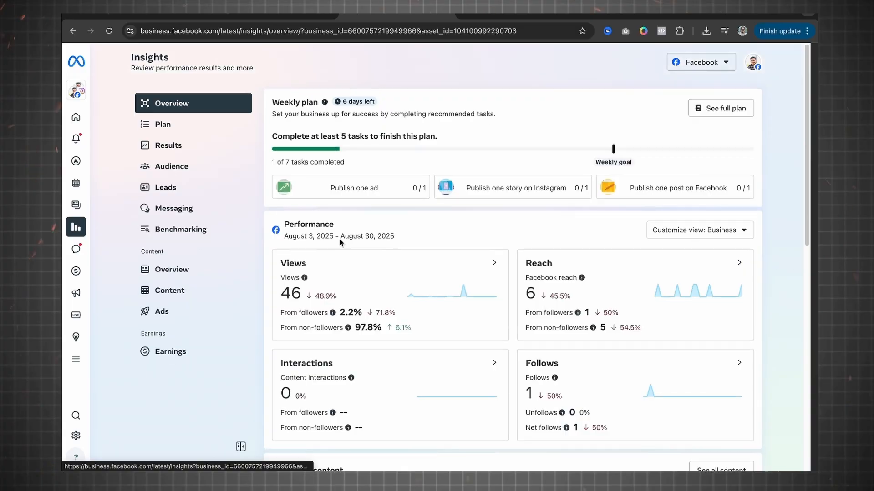
{"action": "scroll", "coordinate": [195, 247], "scroll_direction": "down", "scroll_amount": 1}
{"action": "scroll", "coordinate": [193, 248], "scroll_direction": "up", "scroll_amount": 2}
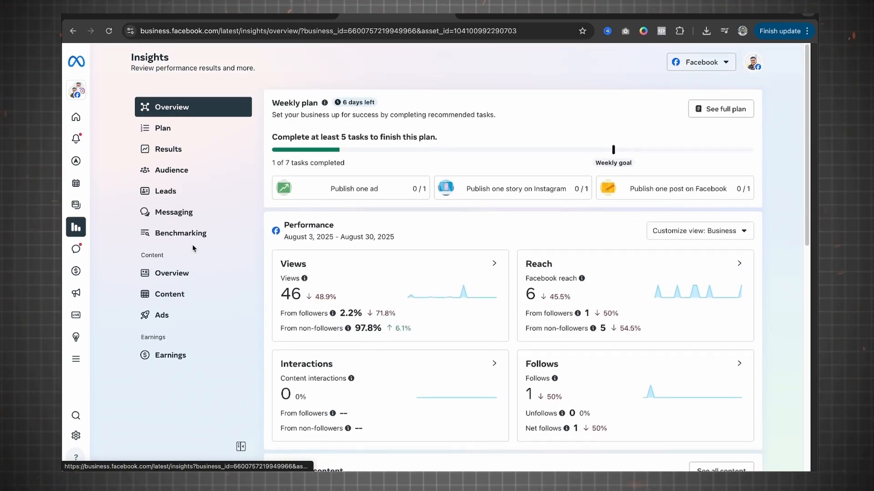
Step: Open the Inbox and go through the Messenger, Instagram, WhatsApp, Facebook comments and Instagram comments views
{"action": "mouse_move", "coordinate": [82, 256]}
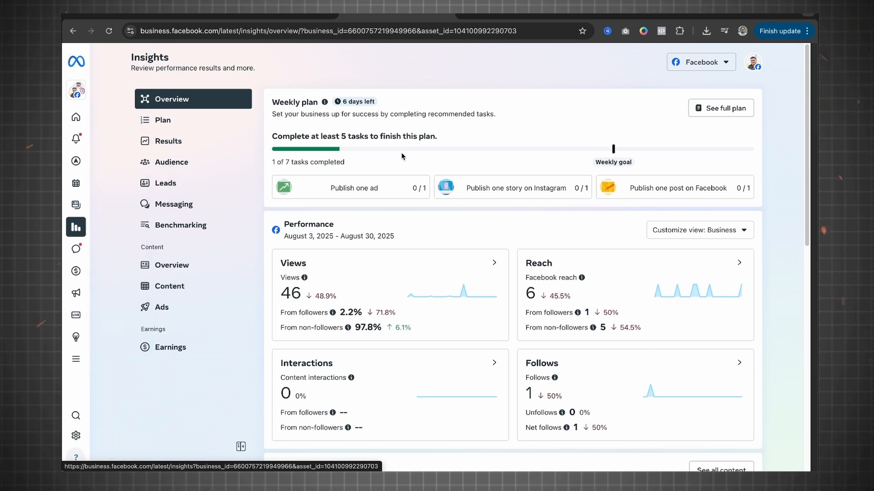
{"action": "left_click", "coordinate": [78, 249]}
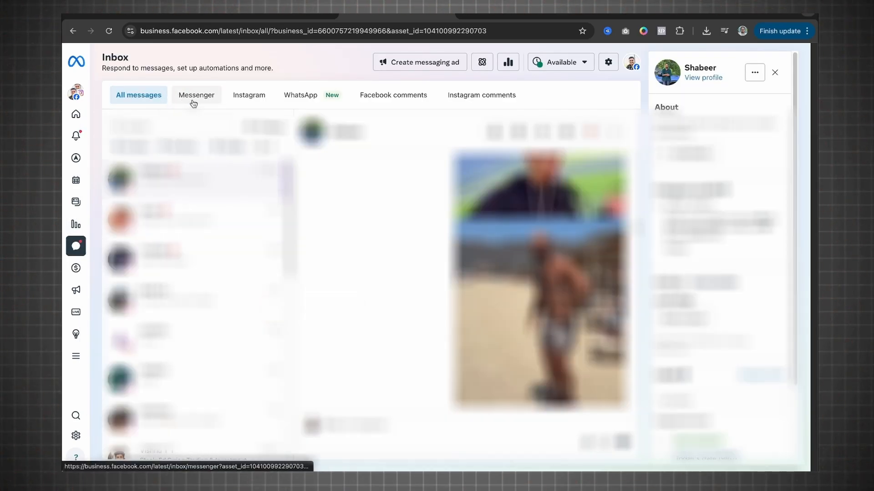
{"action": "left_click", "coordinate": [194, 101]}
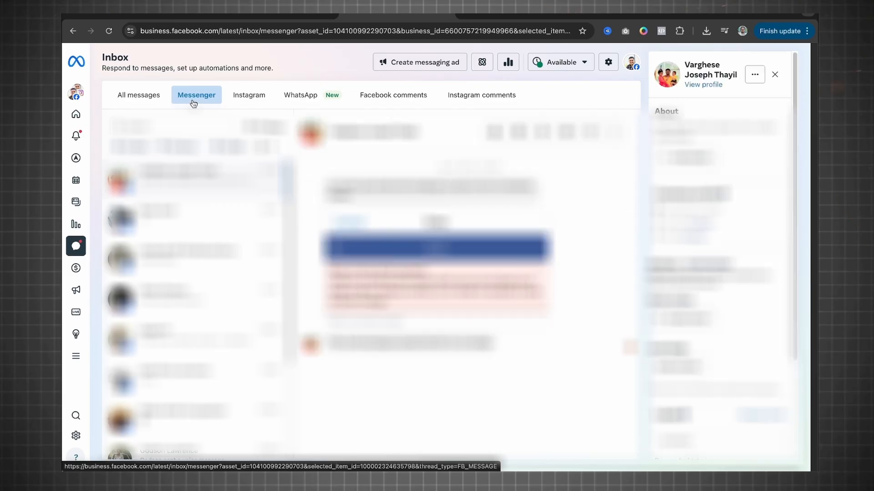
{"action": "left_click", "coordinate": [256, 100]}
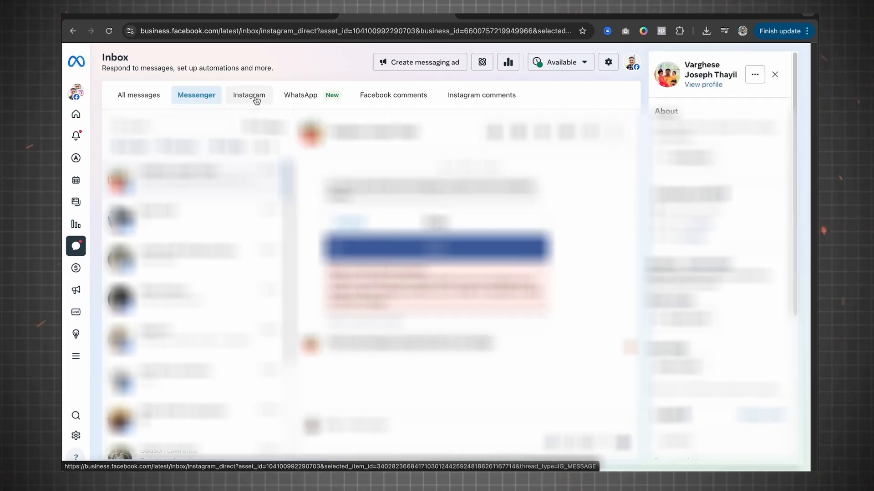
{"action": "left_click", "coordinate": [307, 97]}
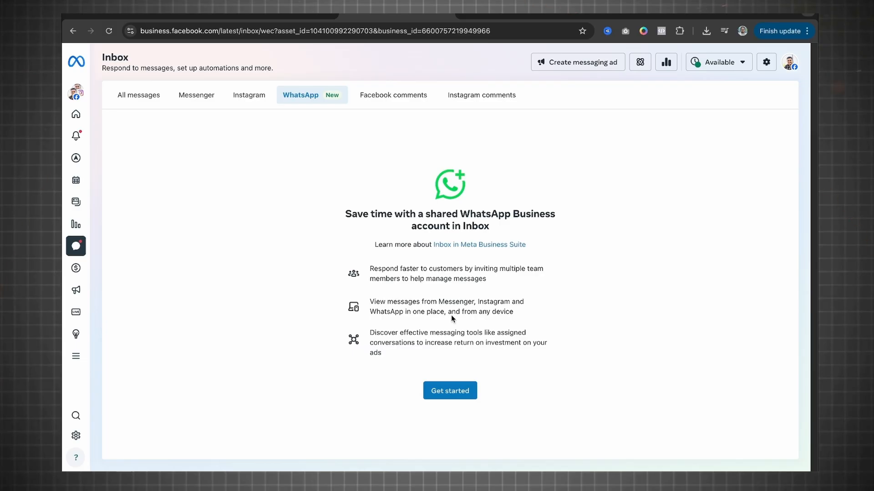
{"action": "left_click", "coordinate": [390, 100]}
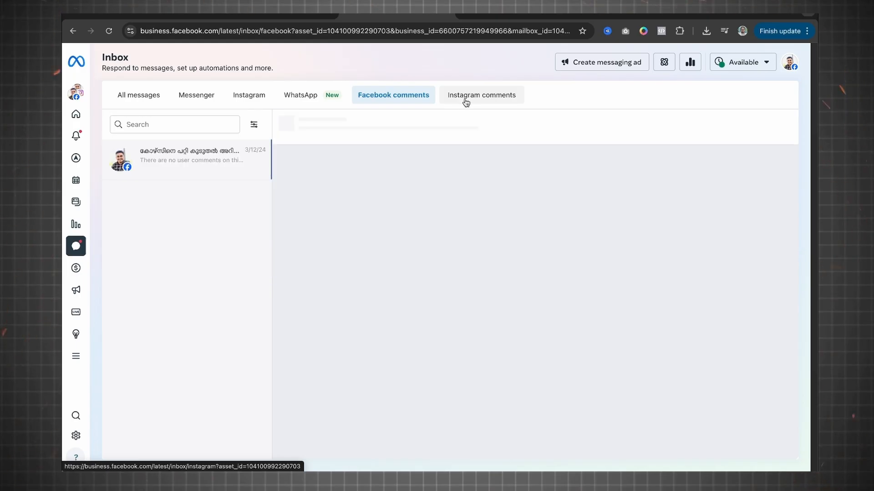
{"action": "left_click", "coordinate": [465, 101]}
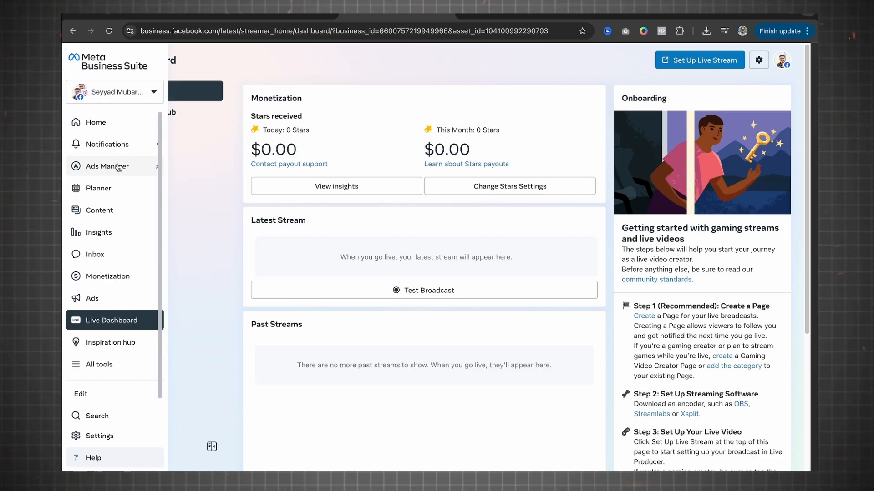
Step: Look through all the available tools, open Instant Forms, and start a new lead form
{"action": "left_click", "coordinate": [100, 368]}
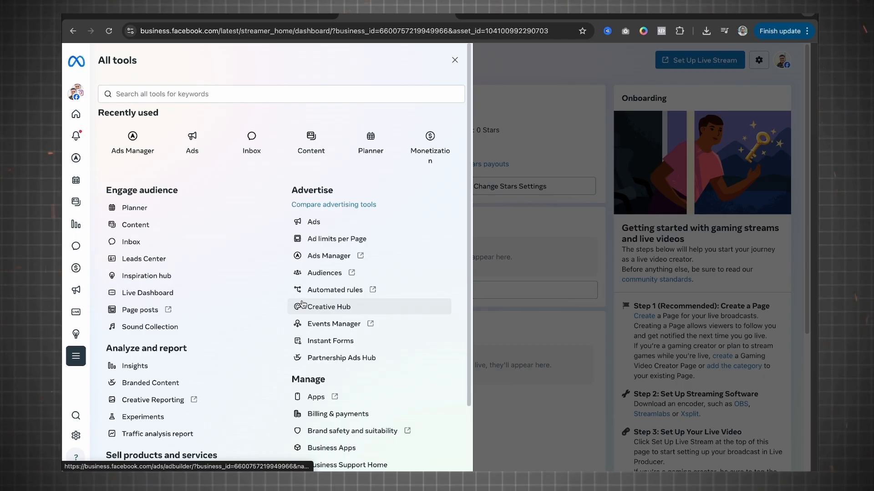
{"action": "scroll", "coordinate": [231, 308], "scroll_direction": "down", "scroll_amount": 2}
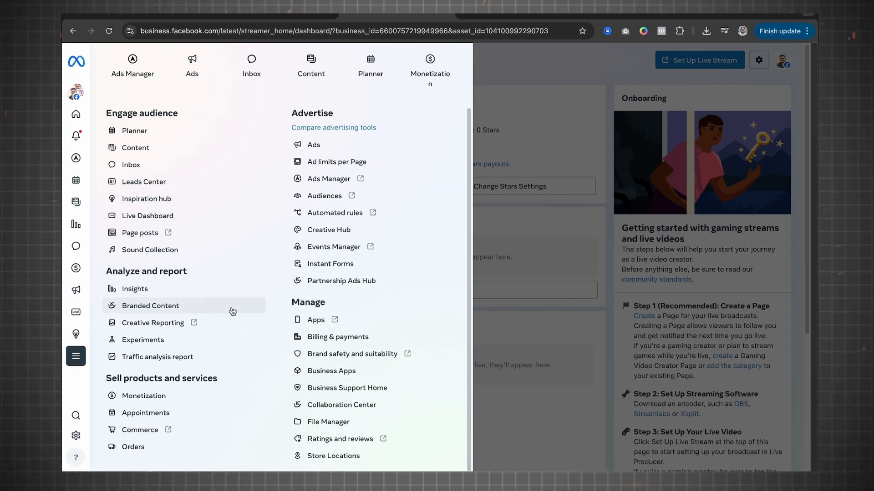
{"action": "left_click", "coordinate": [322, 264]}
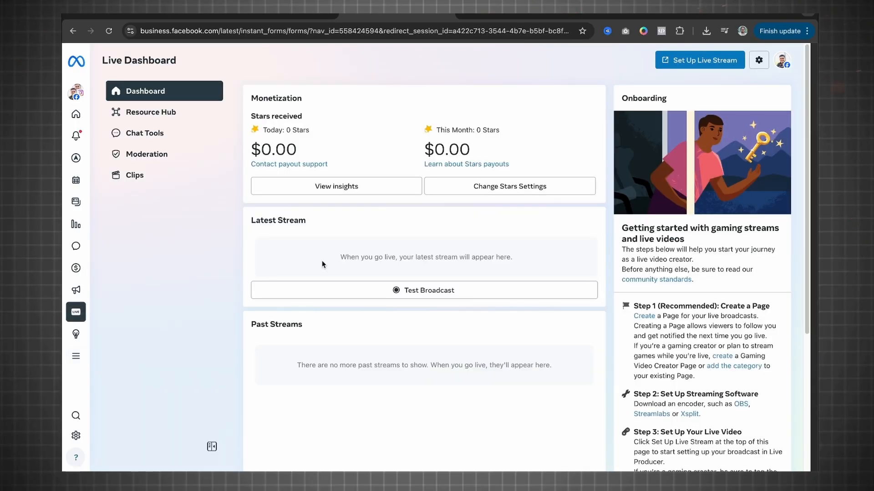
{"action": "left_click", "coordinate": [77, 356]}
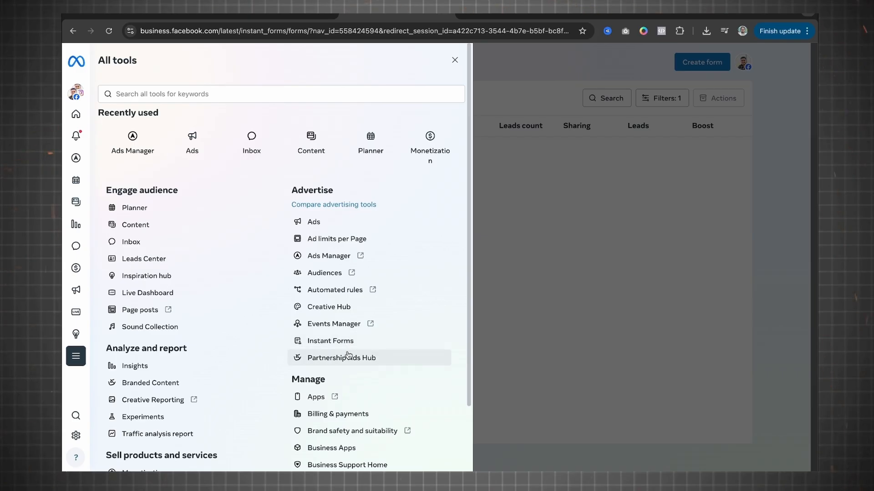
{"action": "left_click", "coordinate": [354, 342]}
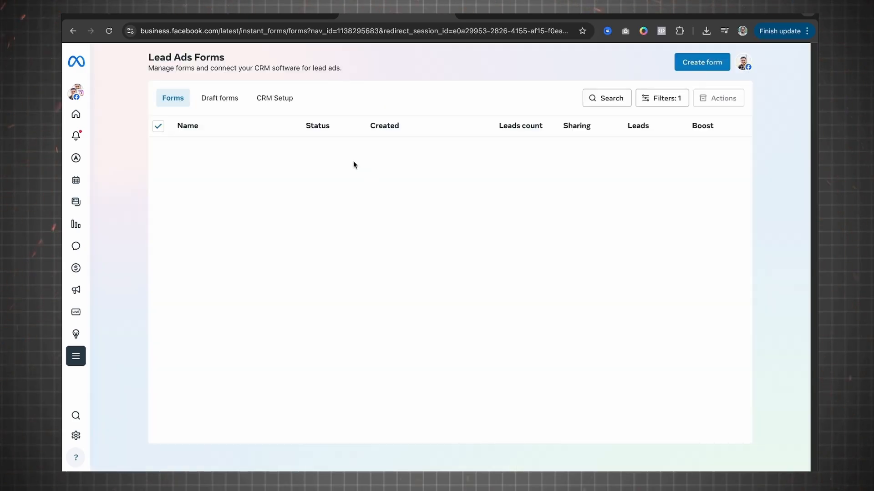
{"action": "left_click", "coordinate": [713, 69]}
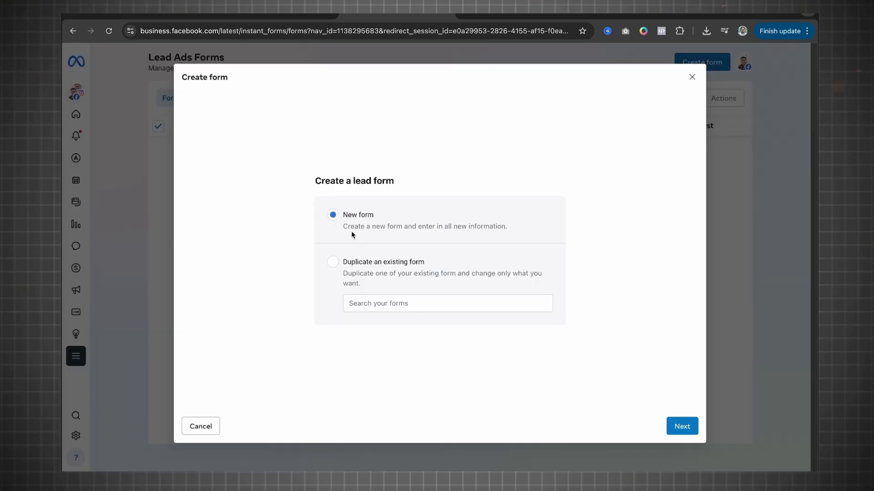
{"action": "left_click", "coordinate": [677, 427]}
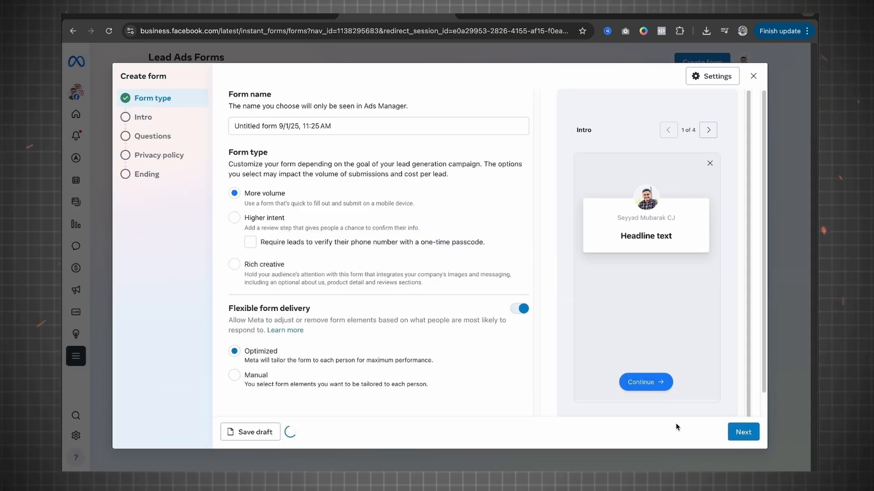
Step: Look through the lead form's Form type, Intro, Questions, Ending and Privacy policy sections, and leave the form
{"action": "left_click", "coordinate": [268, 126]}
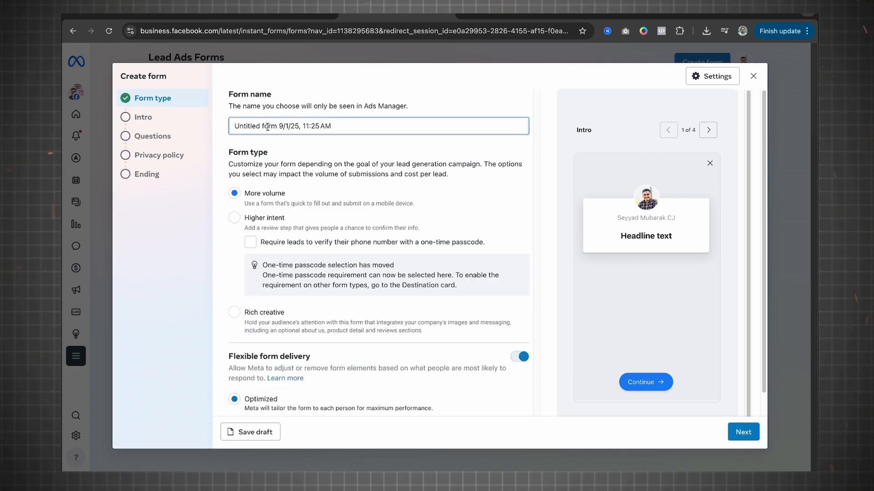
{"action": "scroll", "coordinate": [258, 232], "scroll_direction": "down", "scroll_amount": 1}
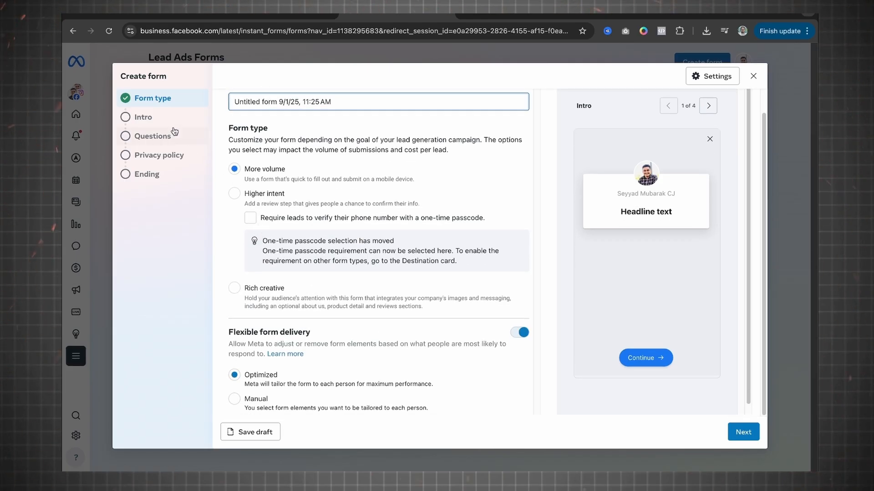
{"action": "left_click", "coordinate": [137, 113]}
{"action": "left_click", "coordinate": [151, 138]}
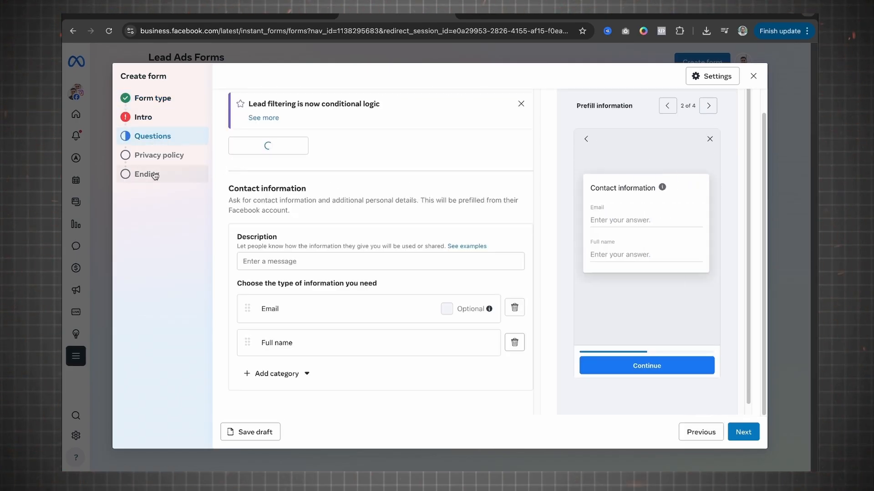
{"action": "left_click", "coordinate": [150, 174]}
{"action": "left_click", "coordinate": [168, 157]}
{"action": "left_click", "coordinate": [158, 98]}
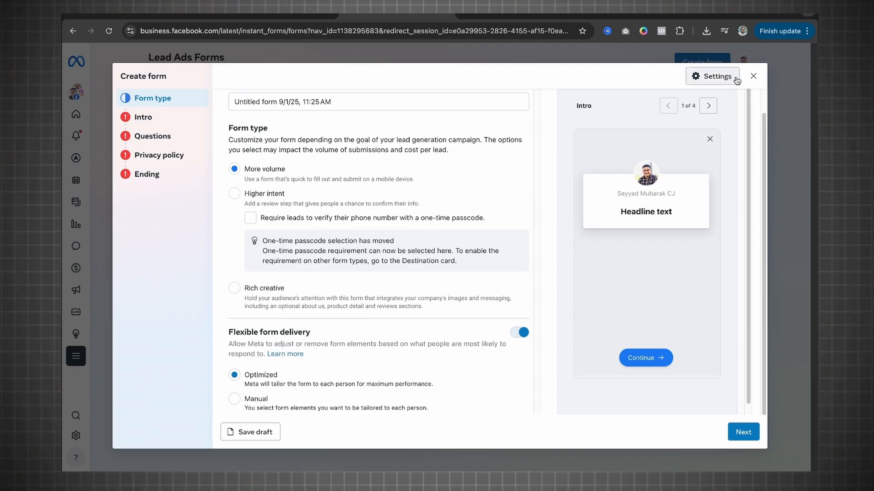
{"action": "left_click", "coordinate": [753, 76]}
{"action": "left_click", "coordinate": [544, 222]}
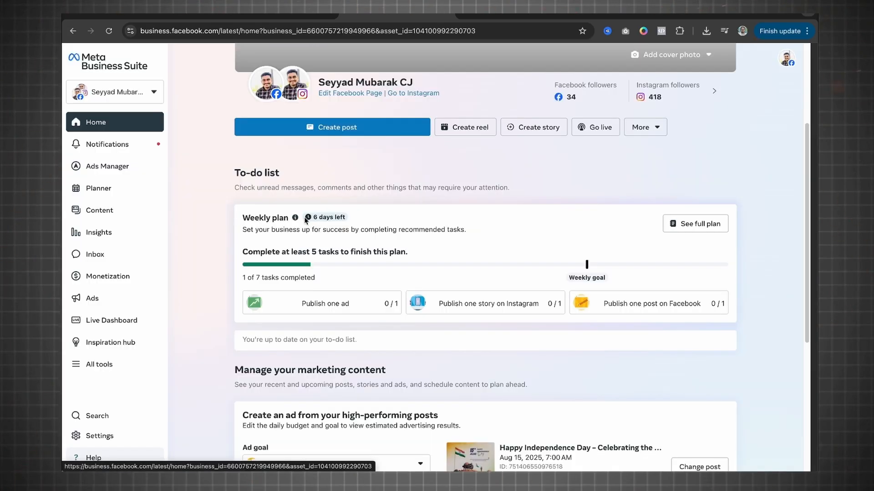